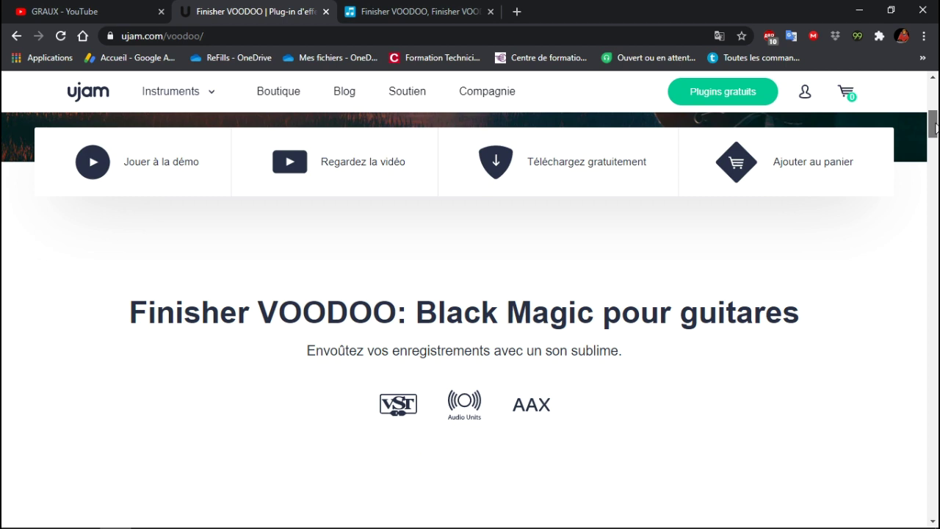
# Review the Finisher VOODOO guitar plug-in on its ujam product page and on its Plugin Boutique page
pyautogui.scroll(-2, 935, 128)
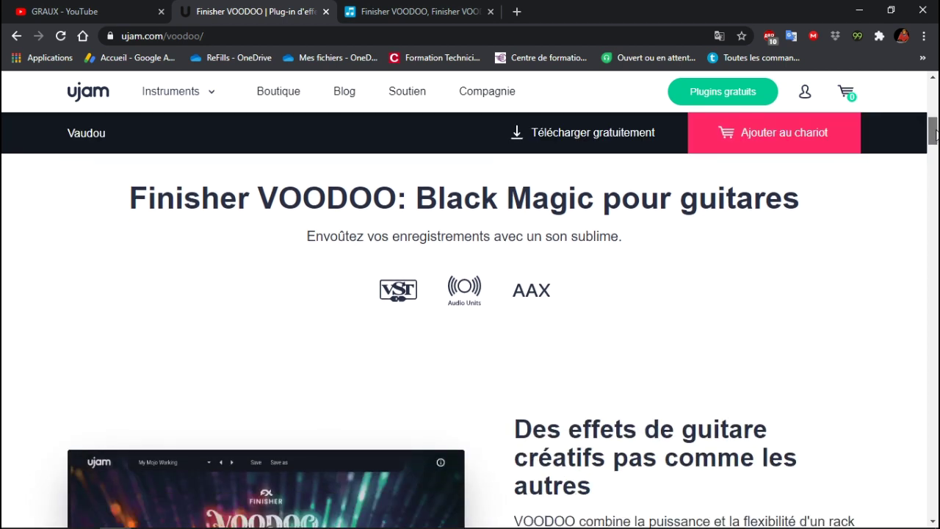
pyautogui.scroll(-4, 935, 132)
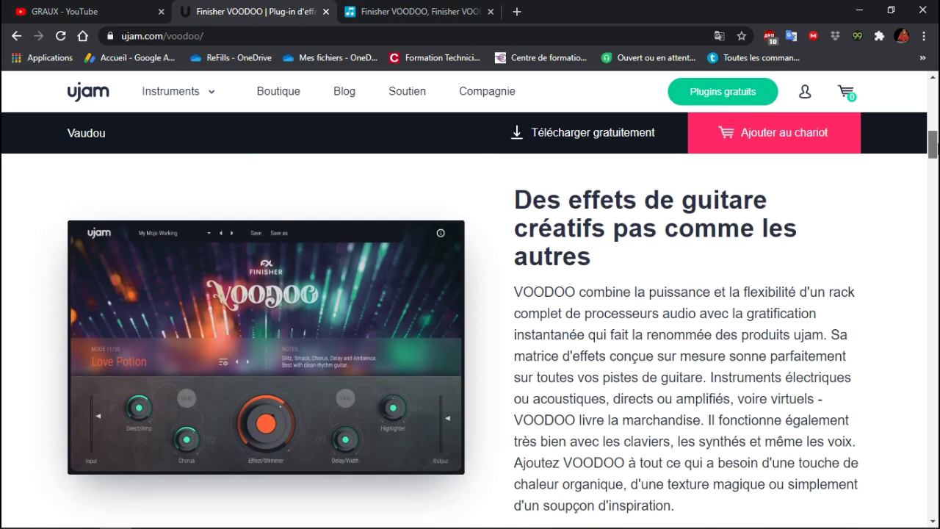
pyautogui.scroll(-1, 933, 132)
pyautogui.scroll(-1, 469, 341)
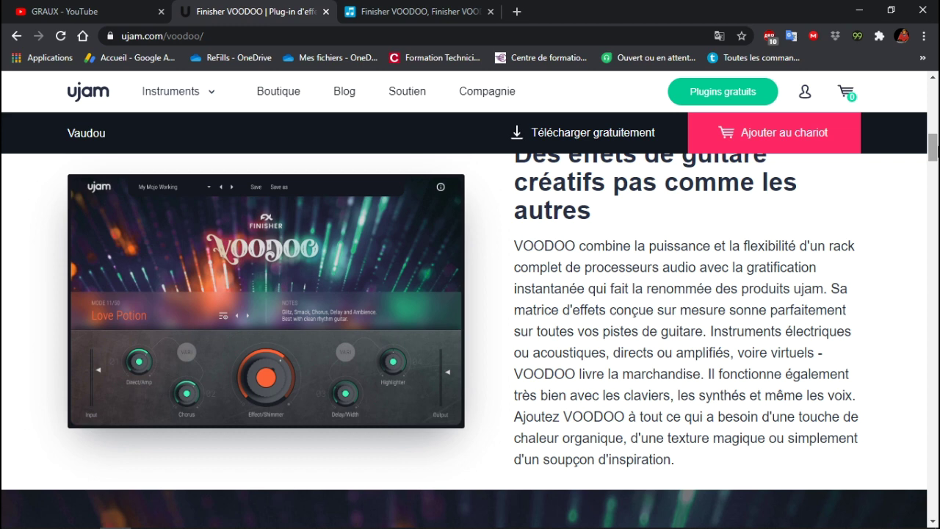
pyautogui.moveTo(933, 155); pyautogui.dragTo(934, 213)
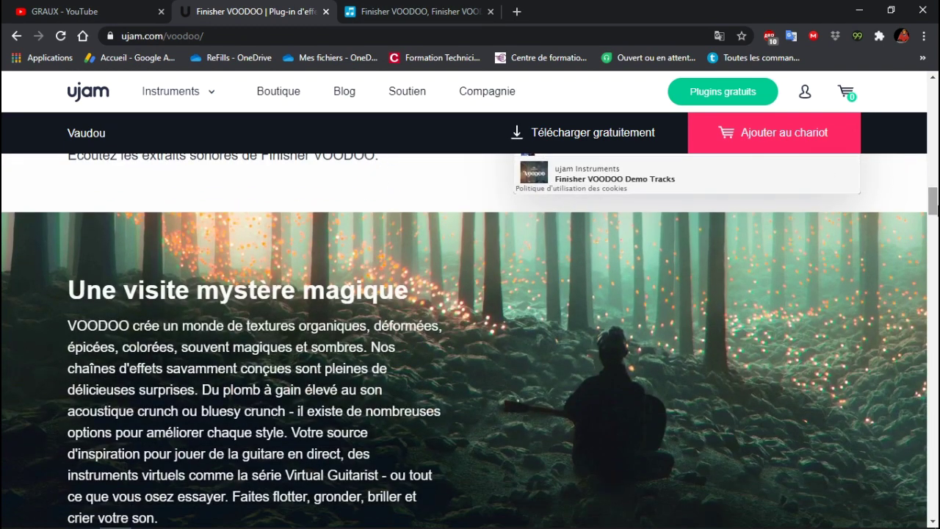
pyautogui.click(424, 15)
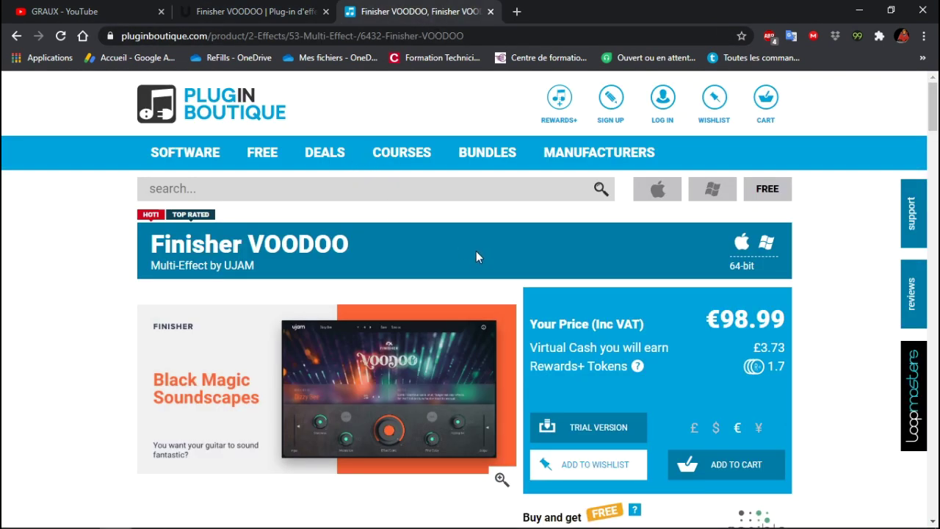
pyautogui.moveTo(933, 110); pyautogui.dragTo(934, 266)
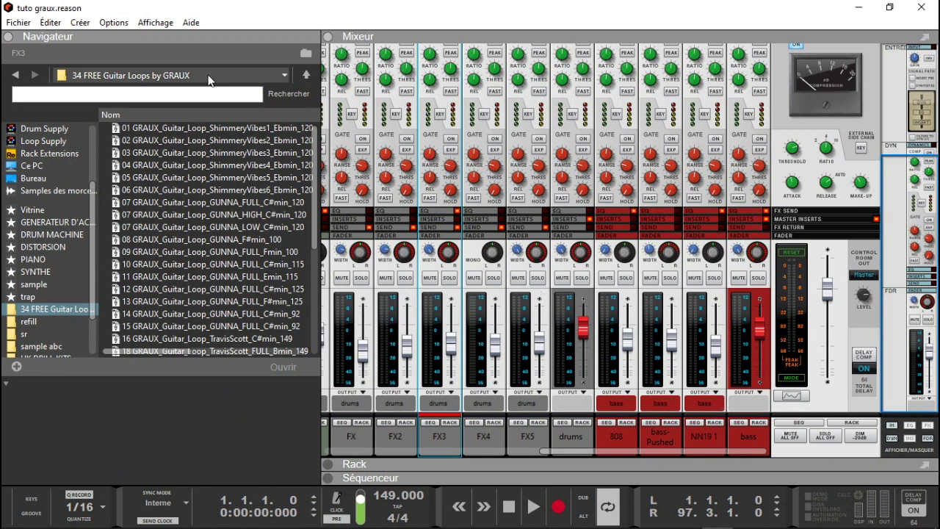
# In Reason, preview the ShimmeryVibes guitar loops 01, 02 and 04 and widen the browser to fit the full file names
pyautogui.click(209, 130)
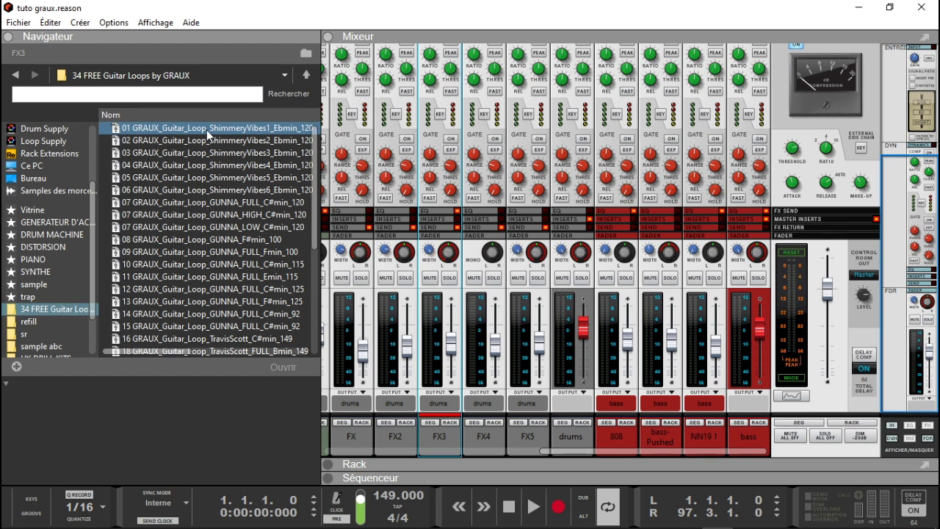
pyautogui.click(207, 129)
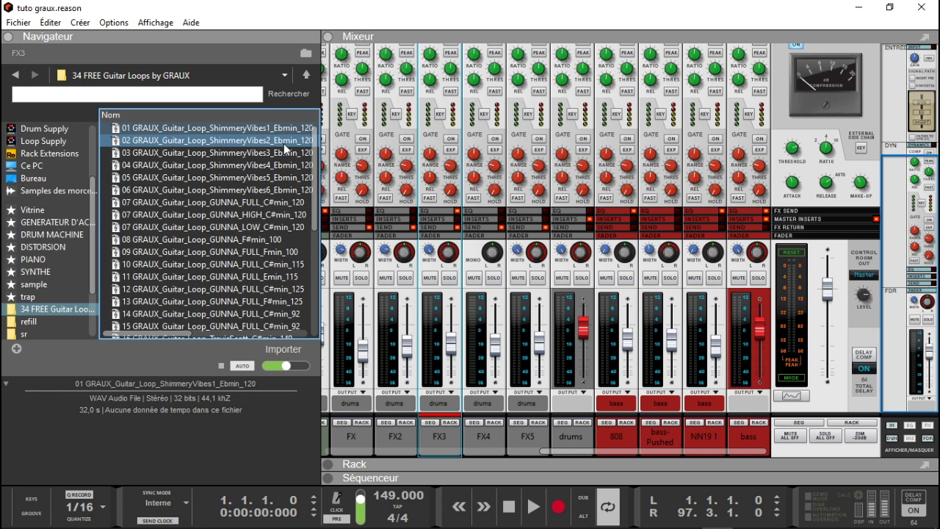
pyautogui.click(283, 143)
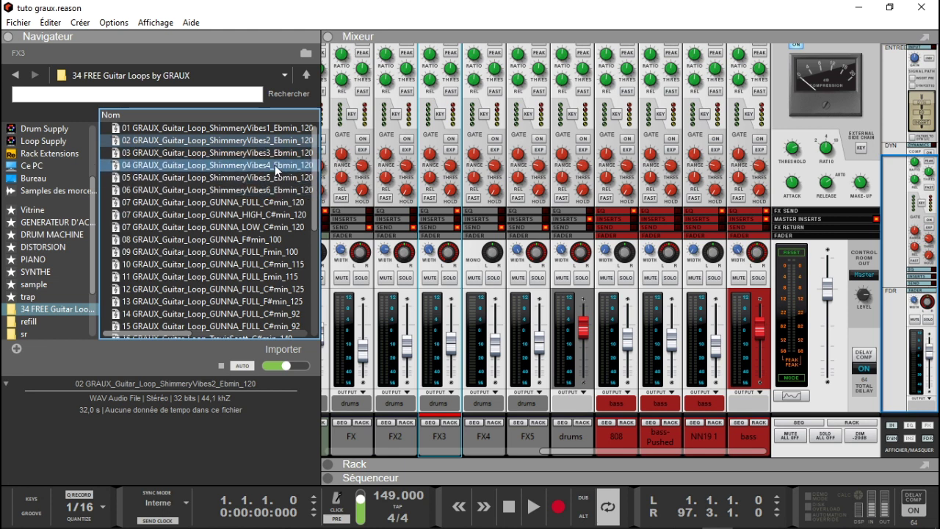
pyautogui.click(277, 168)
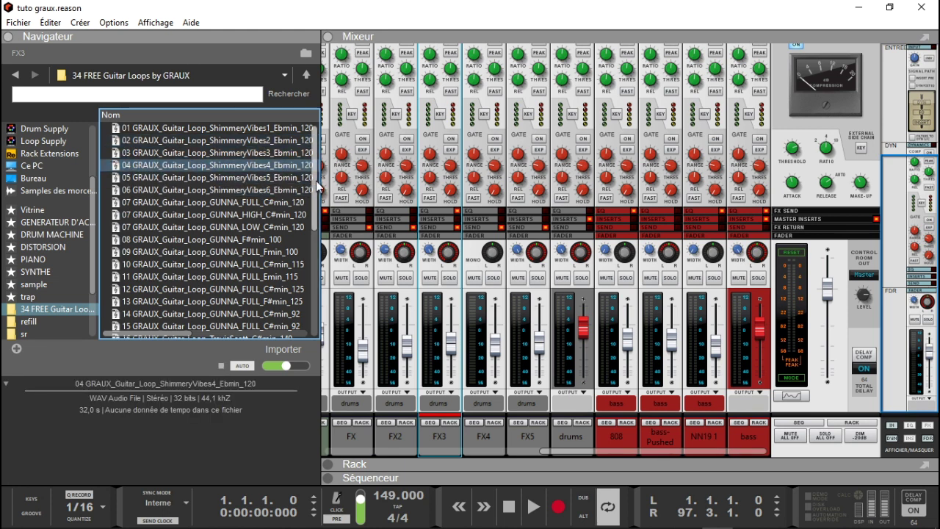
pyautogui.moveTo(320, 184); pyautogui.dragTo(343, 185)
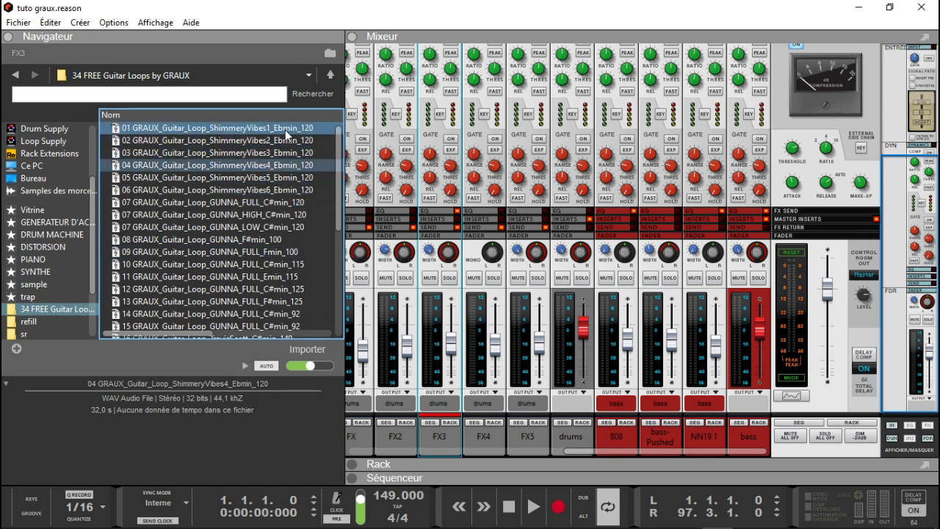
# Preview the GUNNA guitar loops 07 LOW, 07 FULL, 11 and 15, raising the preview volume slightly
pyautogui.click(276, 227)
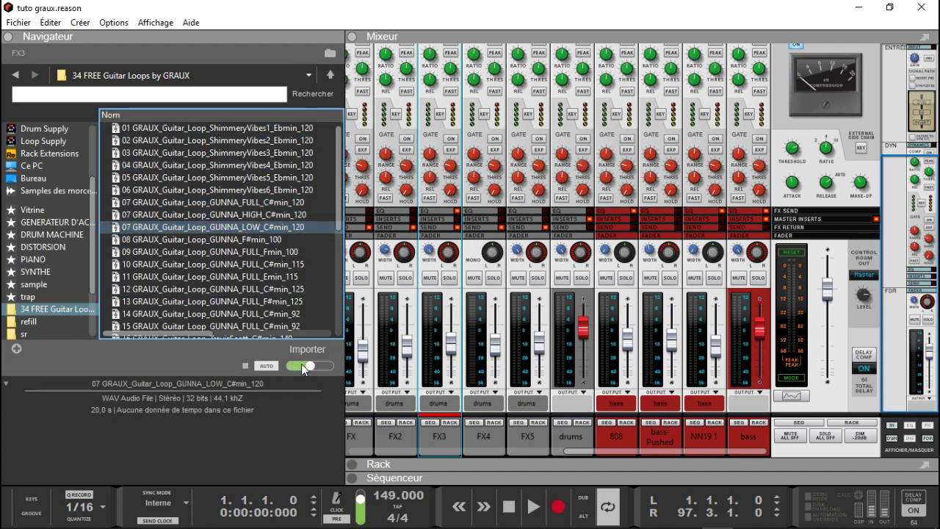
pyautogui.moveTo(309, 369); pyautogui.dragTo(312, 366)
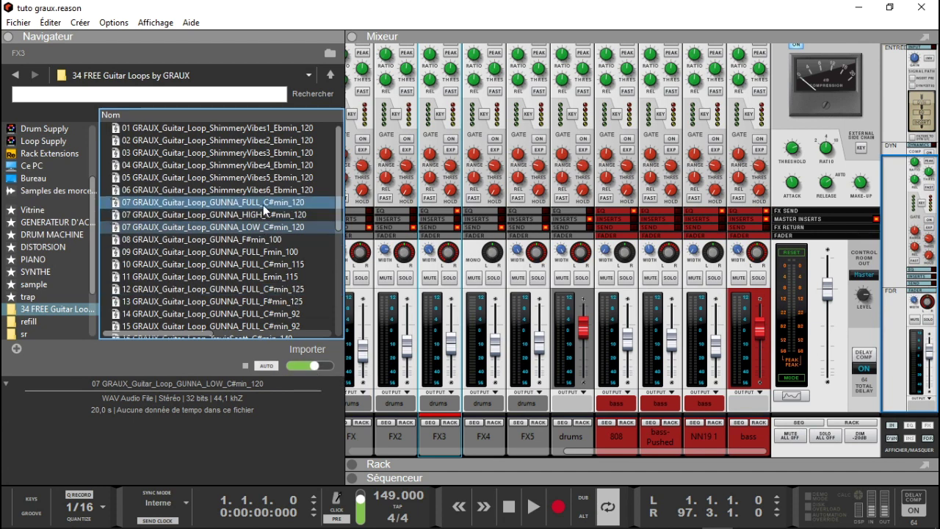
pyautogui.click(260, 203)
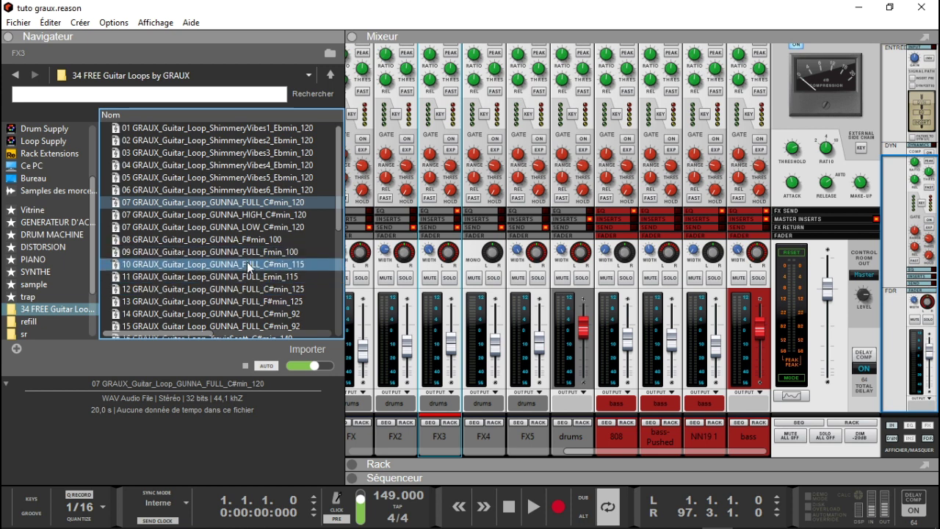
pyautogui.click(245, 284)
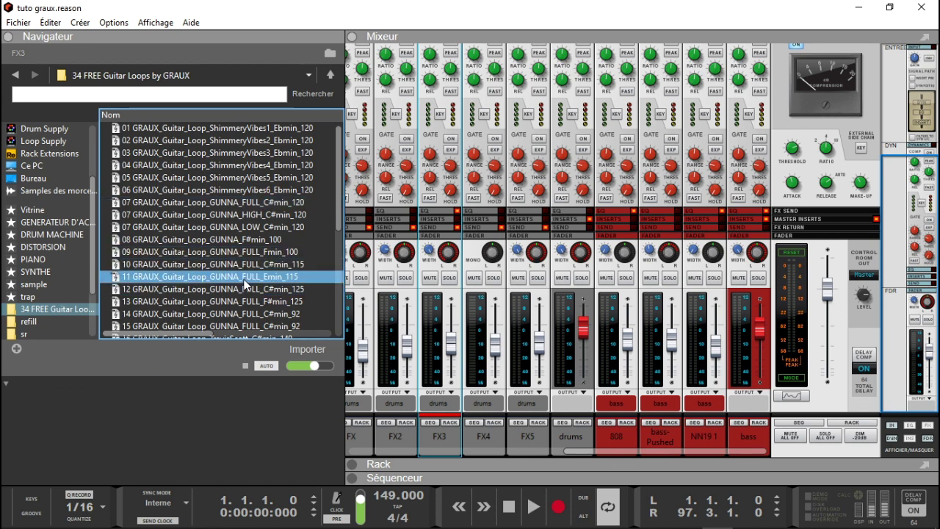
pyautogui.moveTo(341, 208); pyautogui.dragTo(346, 258)
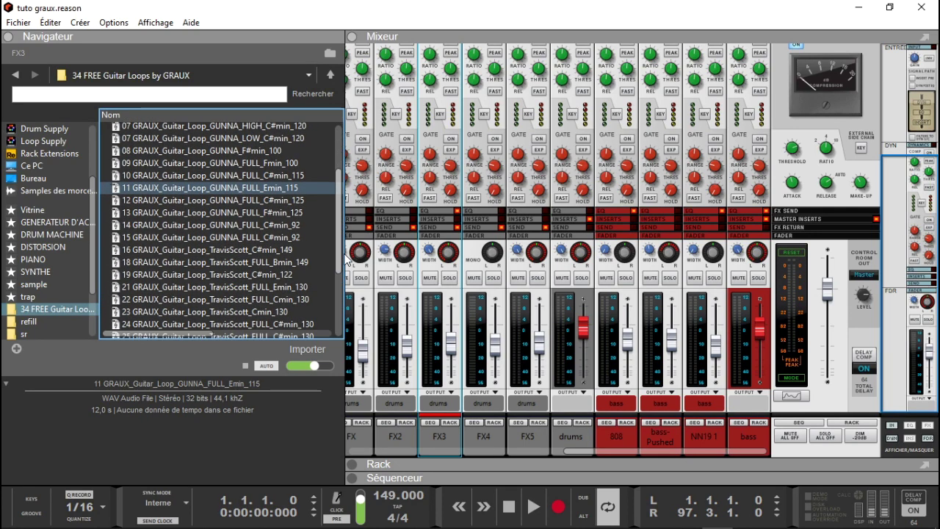
pyautogui.click(277, 243)
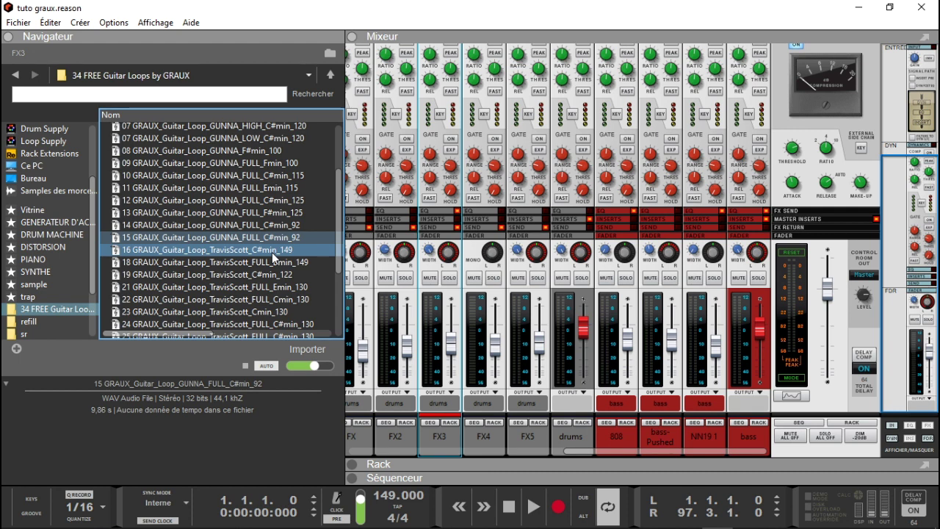
# Preview the TravisScott guitar loop 16 and the PostMalone loops 26 and 32 from the same folder
pyautogui.click(271, 250)
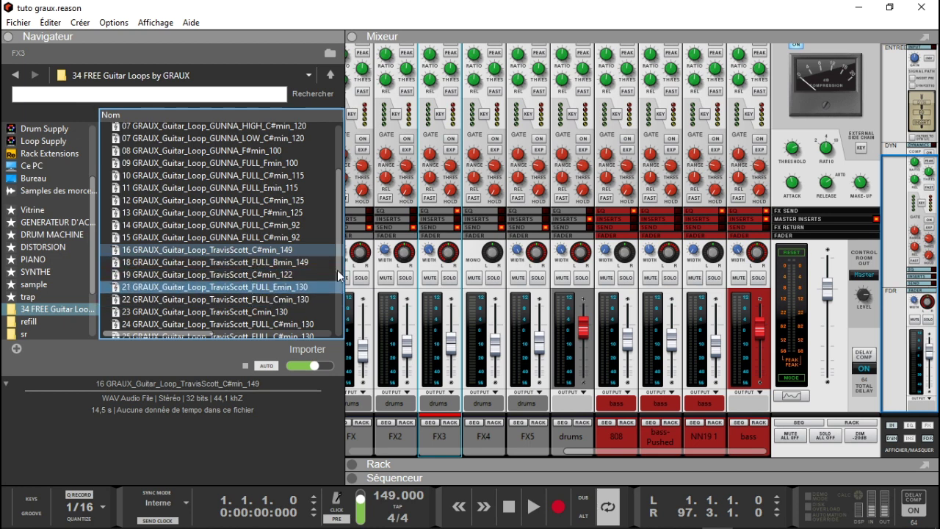
pyautogui.scroll(-1, 342, 253)
pyautogui.scroll(-3, 342, 257)
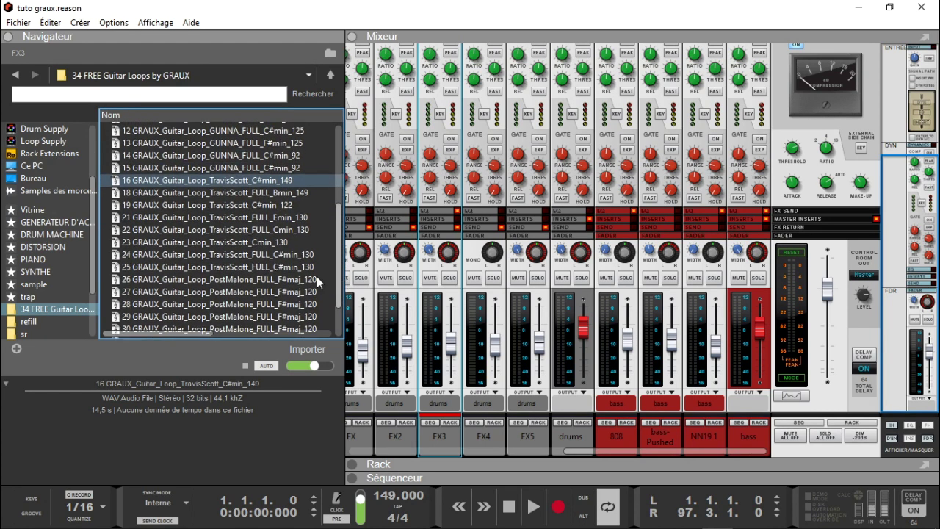
pyautogui.click(257, 281)
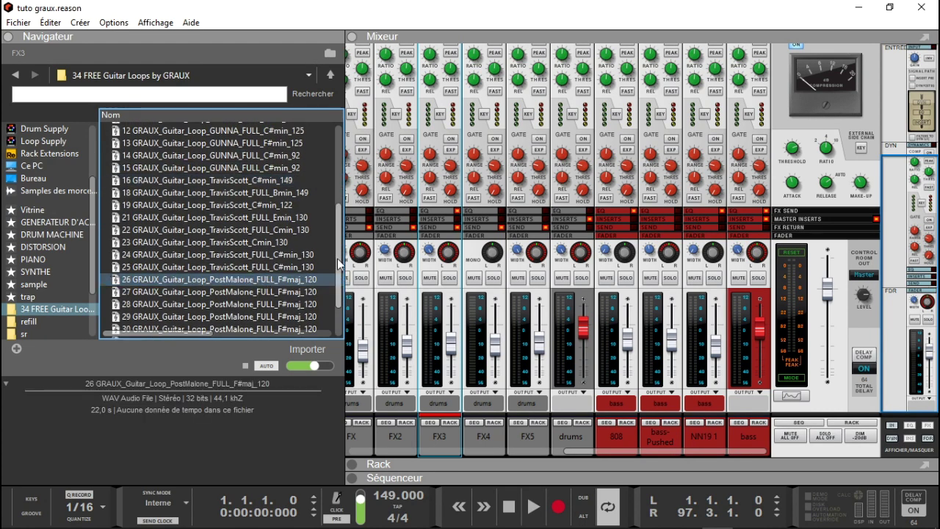
pyautogui.scroll(-3, 340, 268)
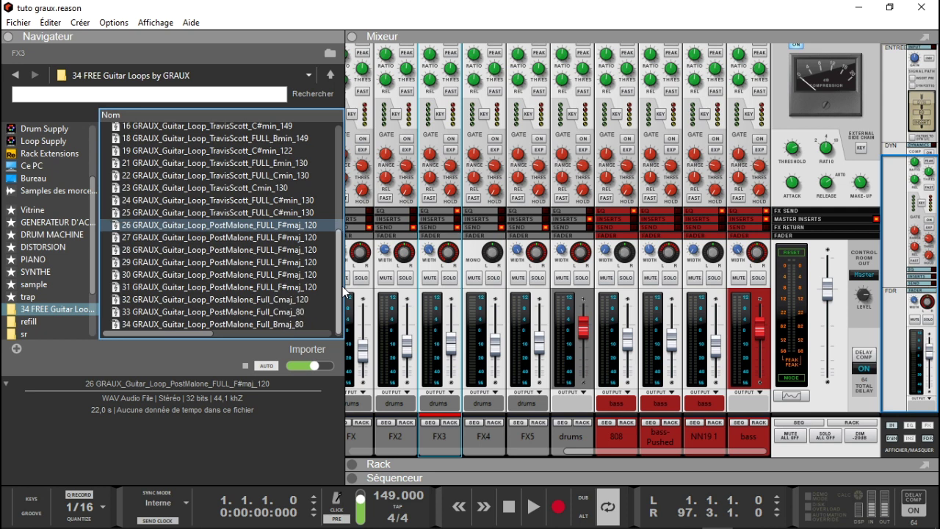
pyautogui.click(279, 302)
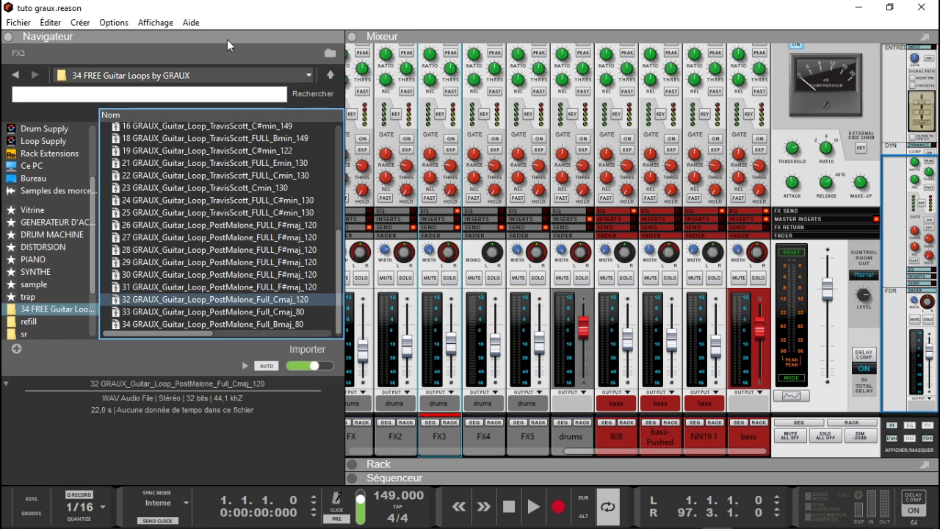
# Hide the browser, mixer and rack so that the sequencer alone fills the workspace
pyautogui.click(10, 36)
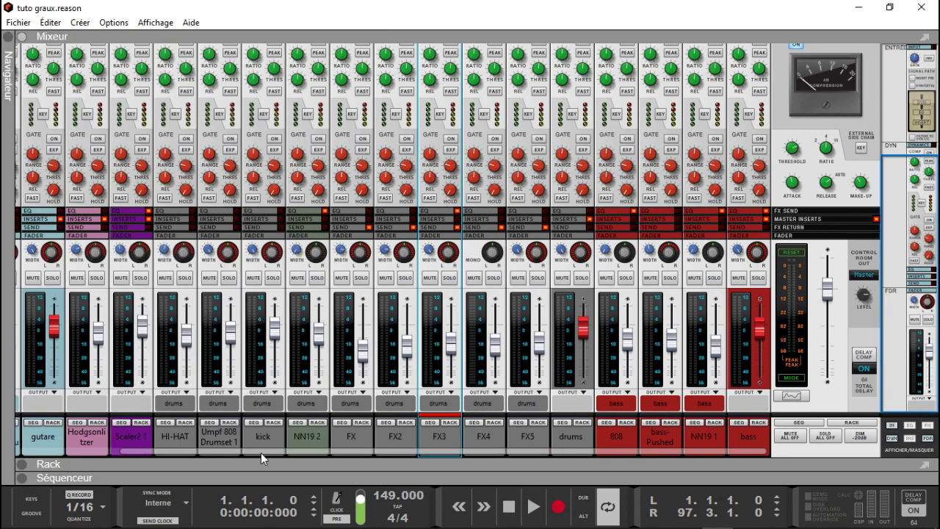
pyautogui.click(22, 464)
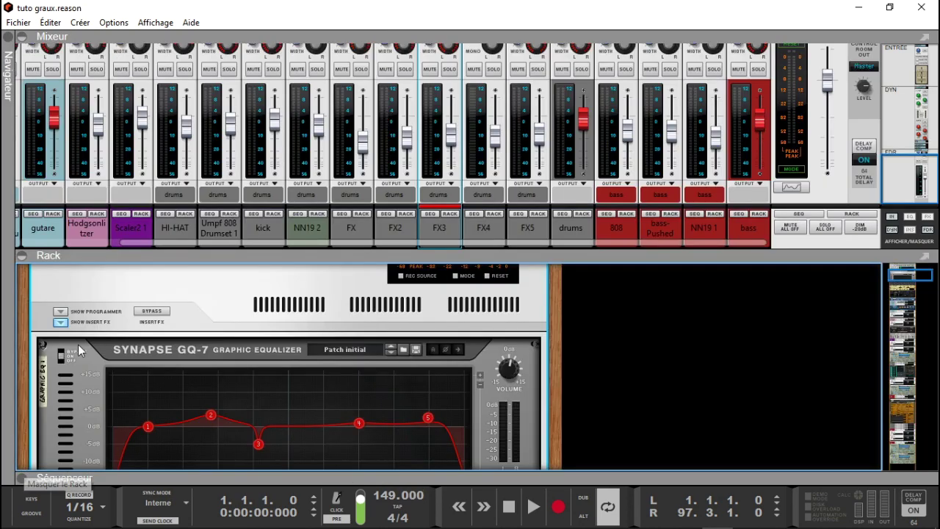
pyautogui.click(22, 37)
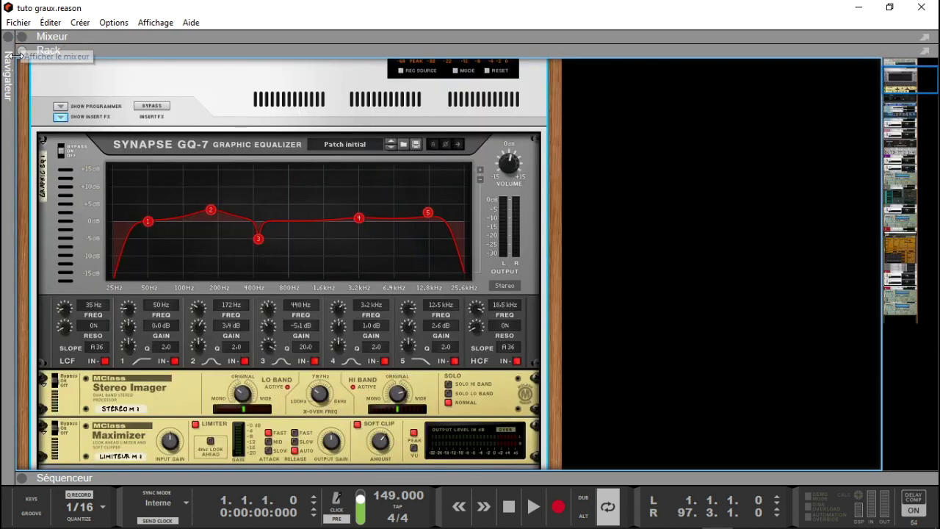
pyautogui.click(22, 477)
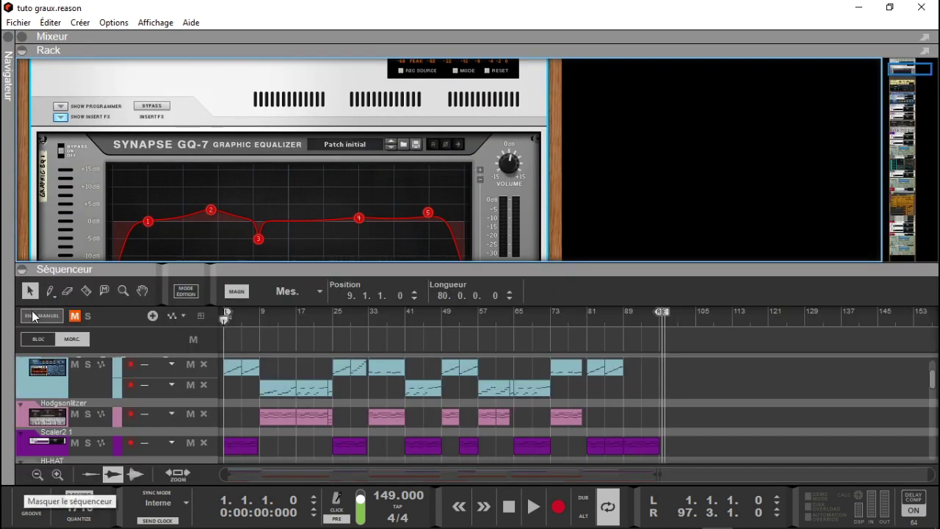
pyautogui.click(22, 50)
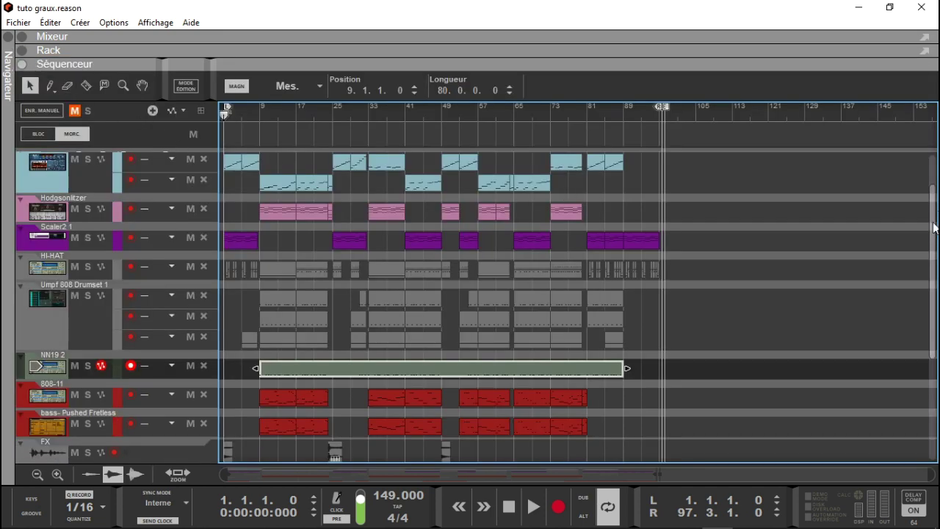
# Solo the 16 GRAUX_Guitar_Loop_TravisScott audio track and play its clip from the start of the song
pyautogui.moveTo(932, 224); pyautogui.dragTo(935, 134)
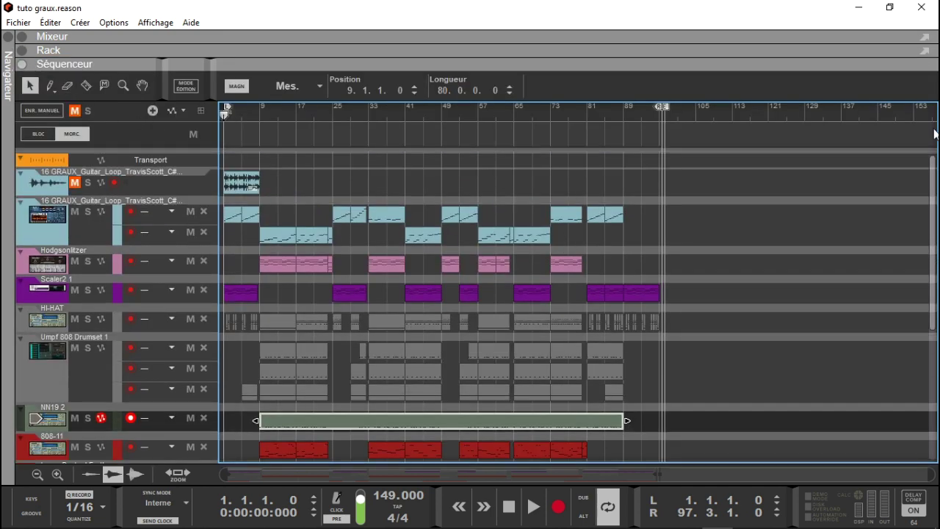
pyautogui.click(87, 182)
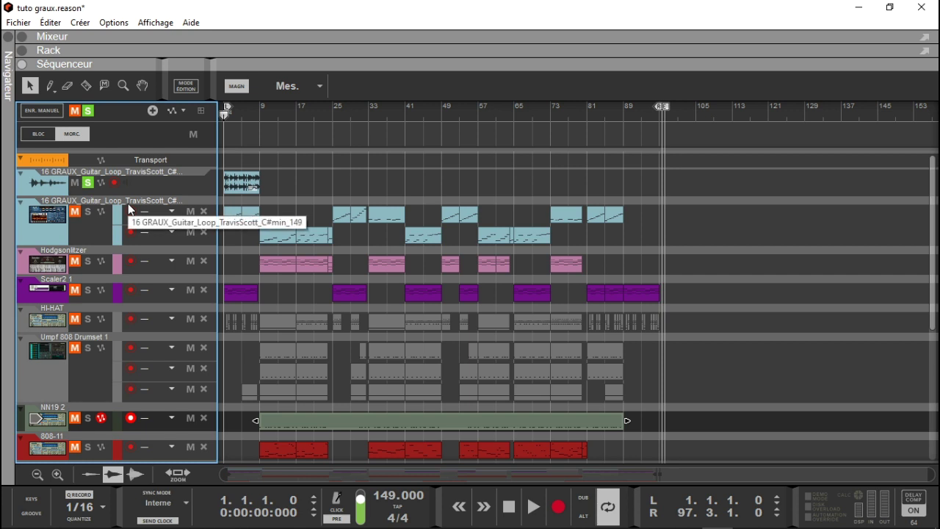
pyautogui.press('space')
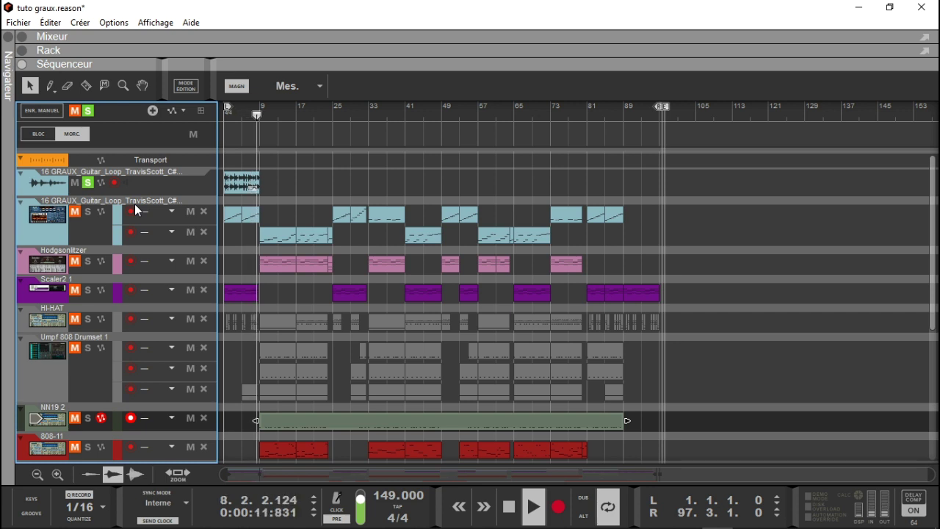
pyautogui.press('space')
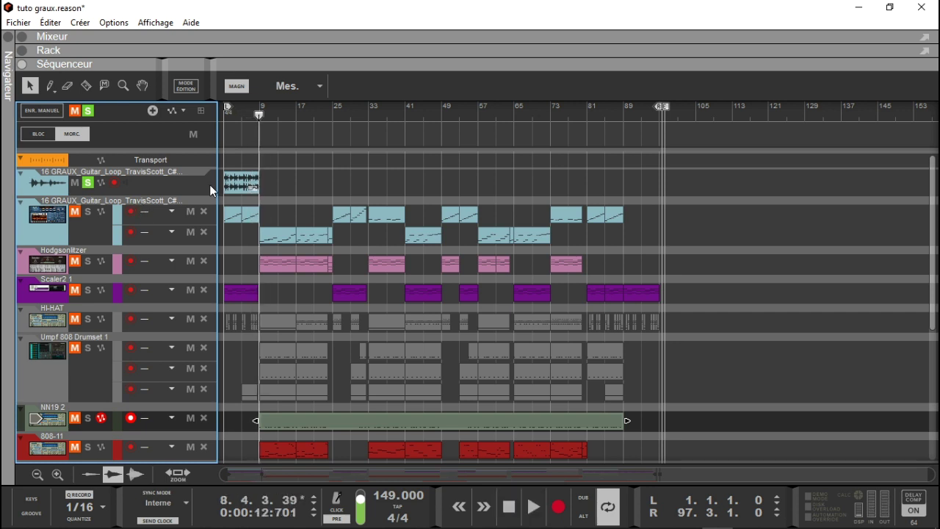
# Show the rack above the sequencer, unfold the Dr. OctoRex programmer and enlarge the rack area to display it fully
pyautogui.click(23, 50)
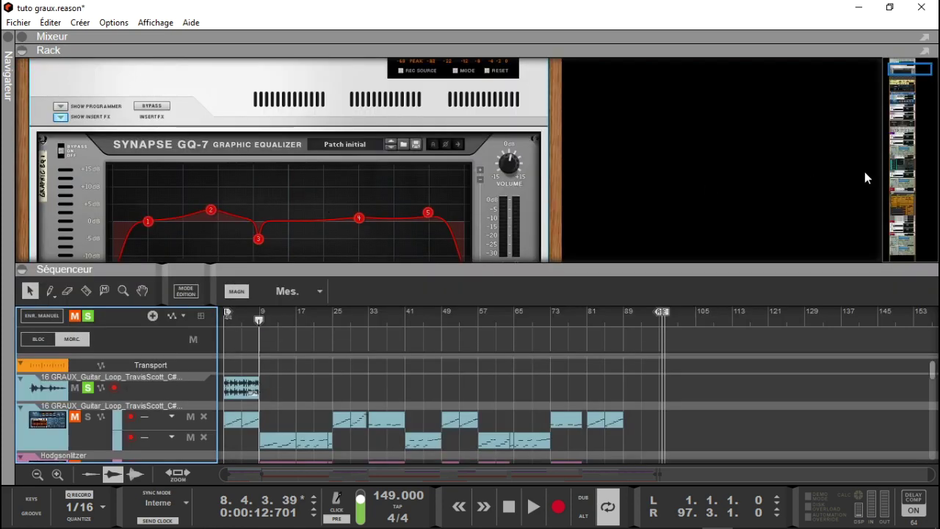
pyautogui.moveTo(897, 68); pyautogui.dragTo(896, 100)
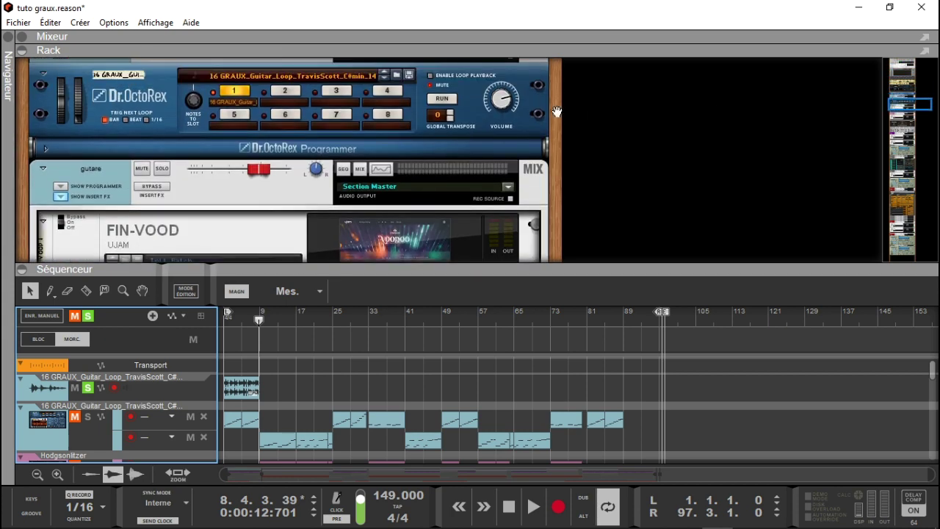
pyautogui.click(46, 147)
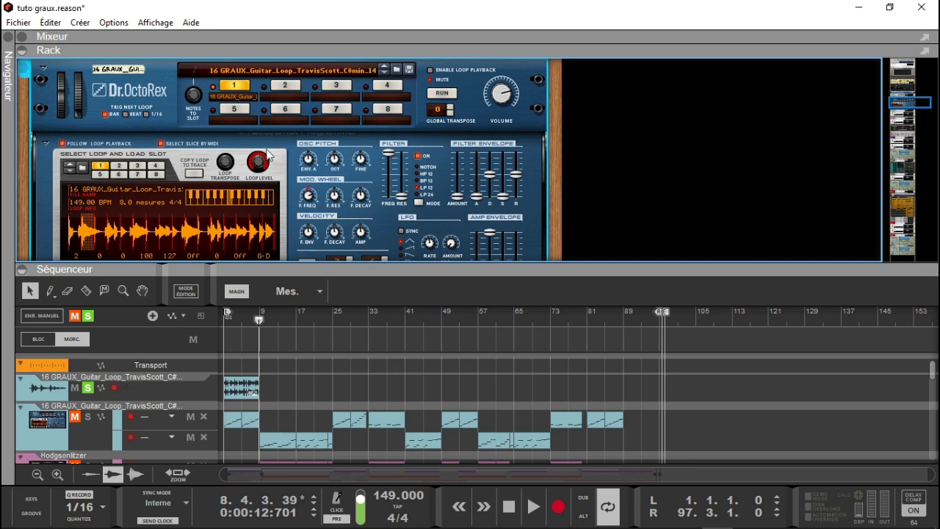
pyautogui.moveTo(53, 265); pyautogui.dragTo(50, 312)
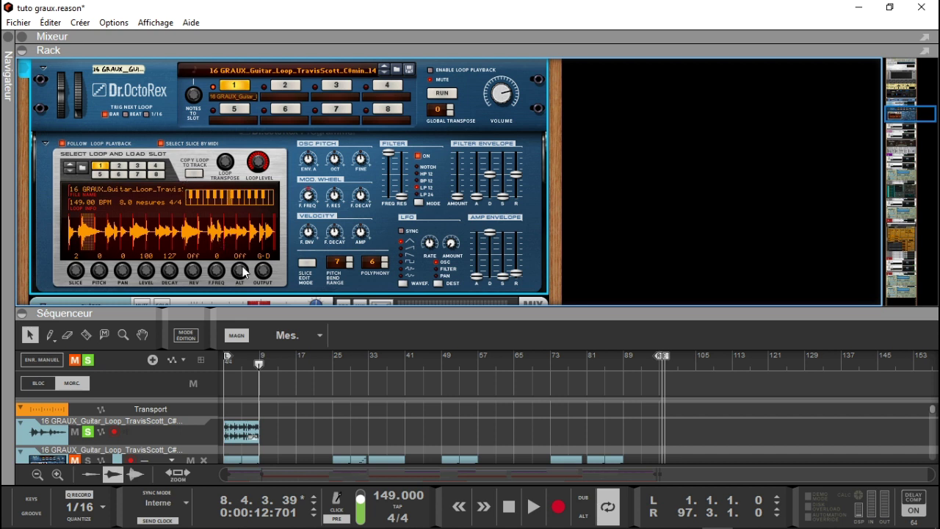
# Clear all track solos in the sequencer and play the full song from the start
pyautogui.click(88, 360)
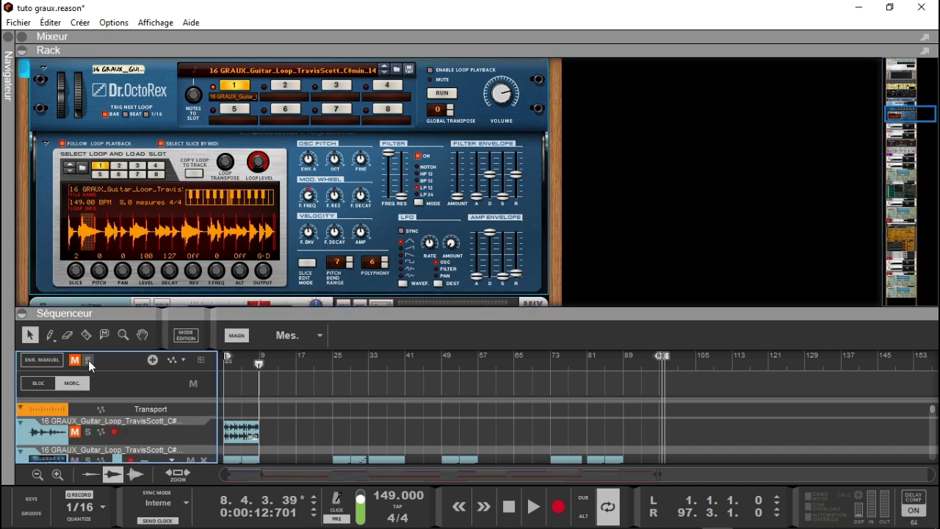
pyautogui.press('Home')
pyautogui.press('space')
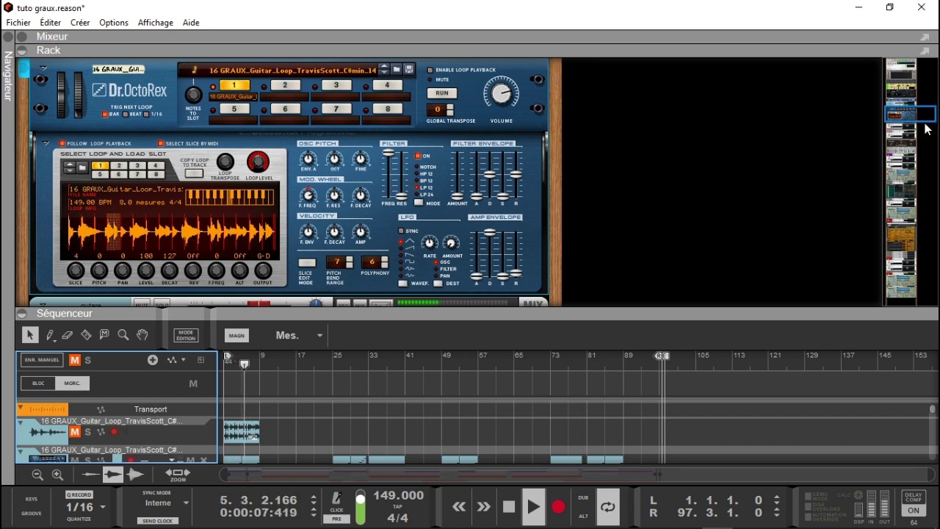
# Solo the gutare channel in the rack, compare it with its insert effects bypassed and active, and clear the solo
pyautogui.moveTo(920, 117); pyautogui.dragTo(920, 128)
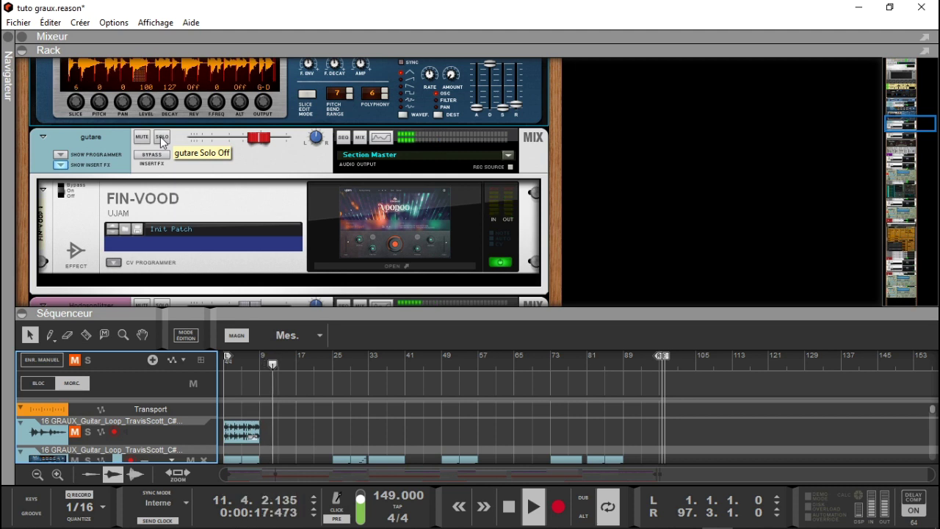
pyautogui.moveTo(906, 119); pyautogui.dragTo(906, 116)
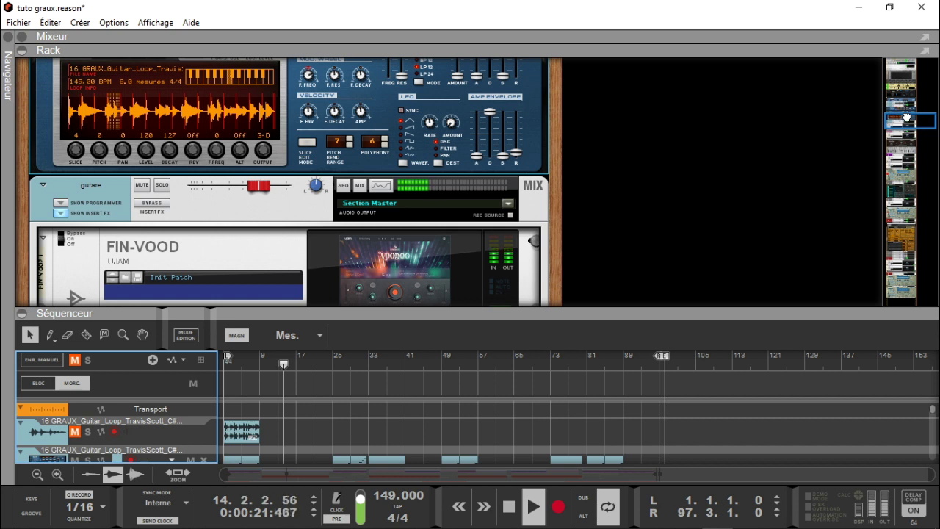
pyautogui.moveTo(906, 118); pyautogui.dragTo(906, 116)
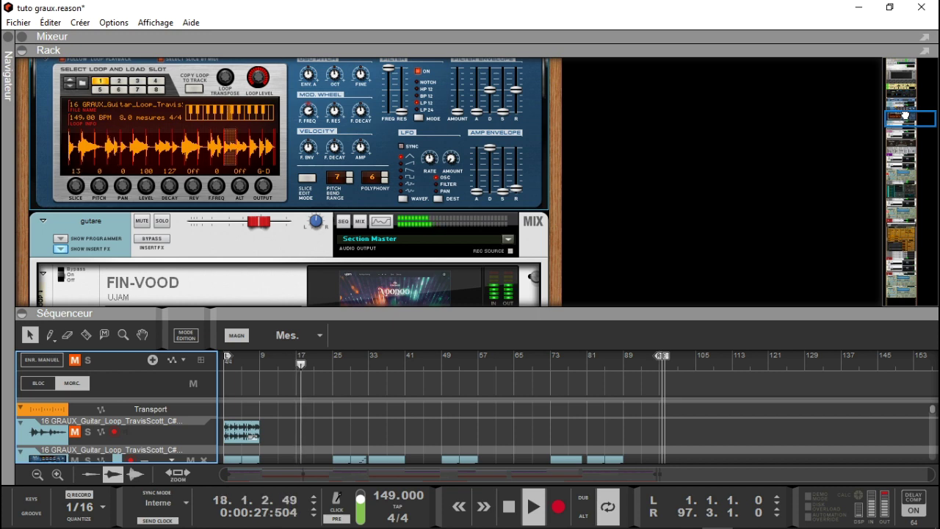
pyautogui.moveTo(905, 115); pyautogui.dragTo(908, 123)
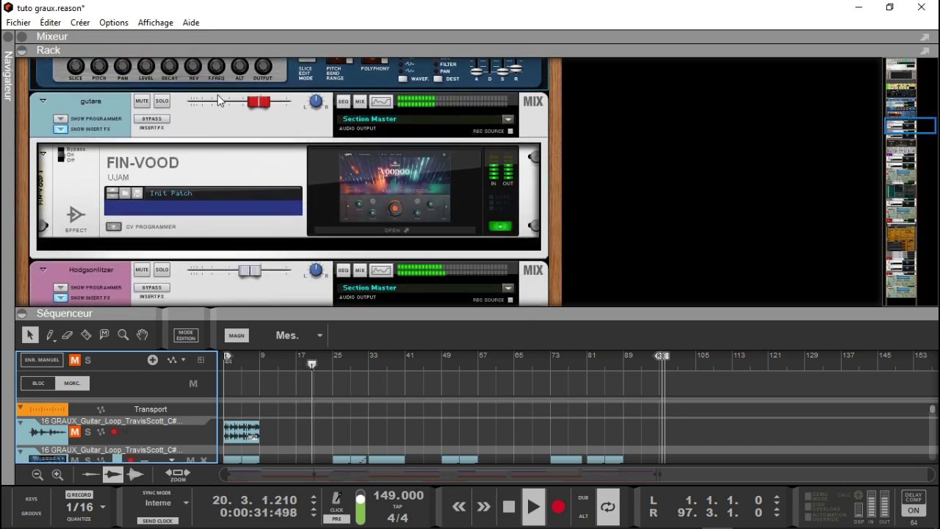
pyautogui.click(161, 101)
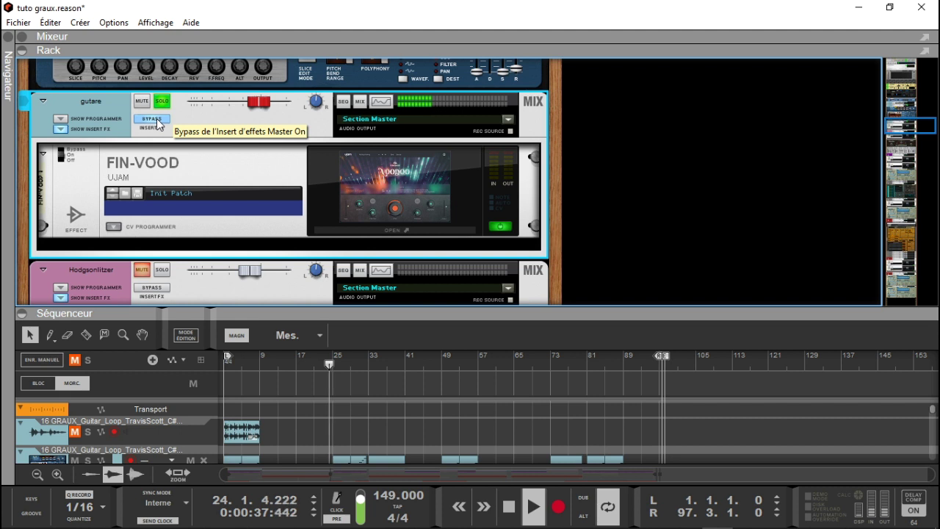
pyautogui.click(158, 123)
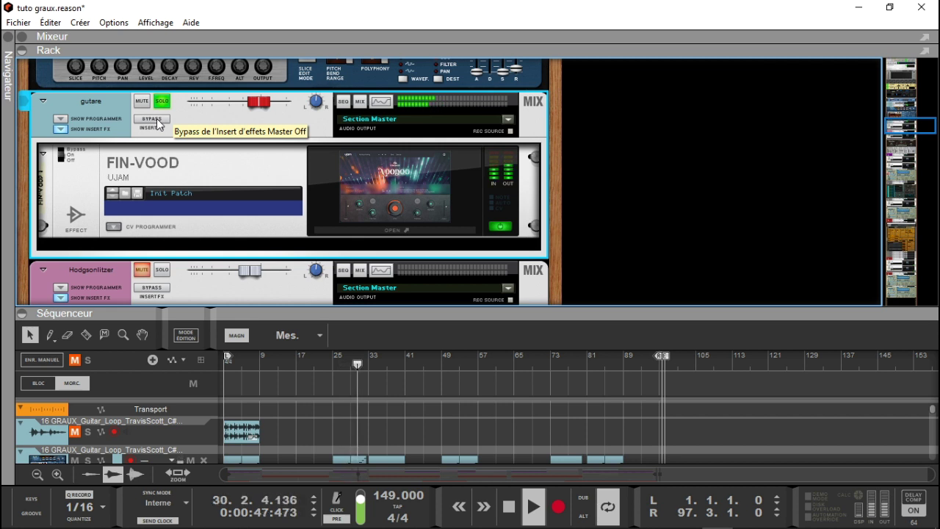
pyautogui.click(157, 123)
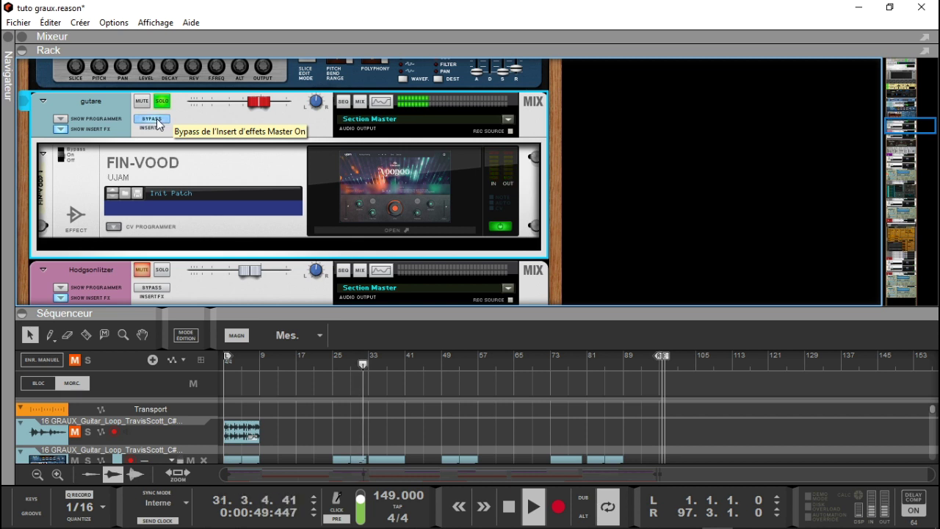
pyautogui.click(157, 119)
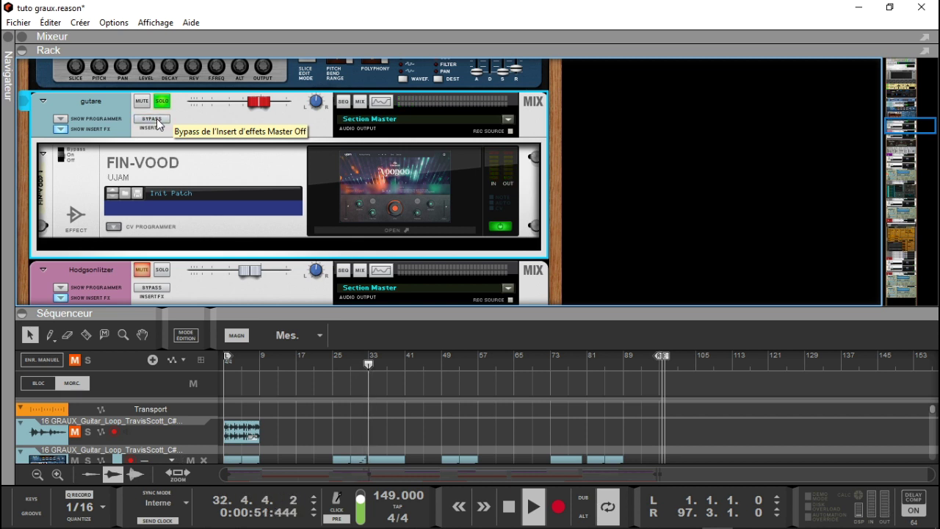
pyautogui.click(163, 102)
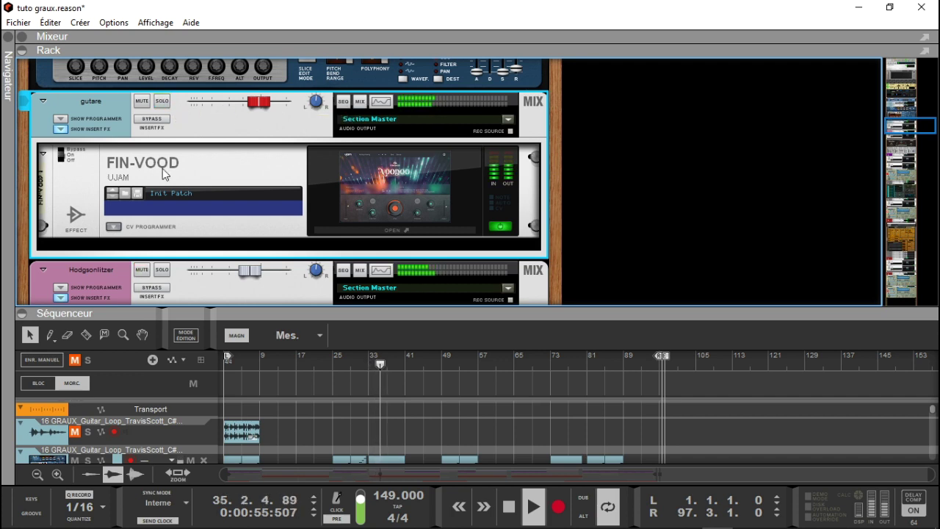
# Hide the rack so the sequencer fills the workspace and look through the song's tracks down to the FX tracks
pyautogui.moveTo(145, 308); pyautogui.dragTo(161, 241)
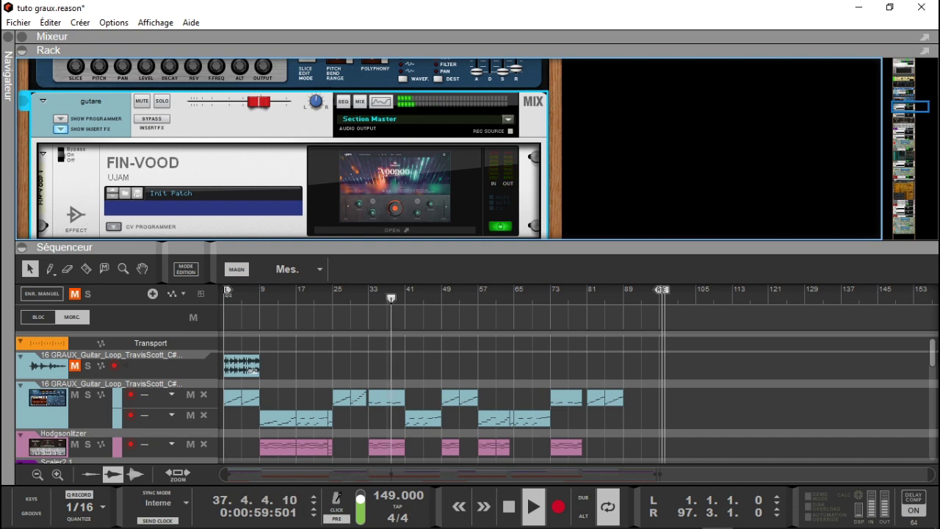
pyautogui.moveTo(930, 364); pyautogui.dragTo(934, 379)
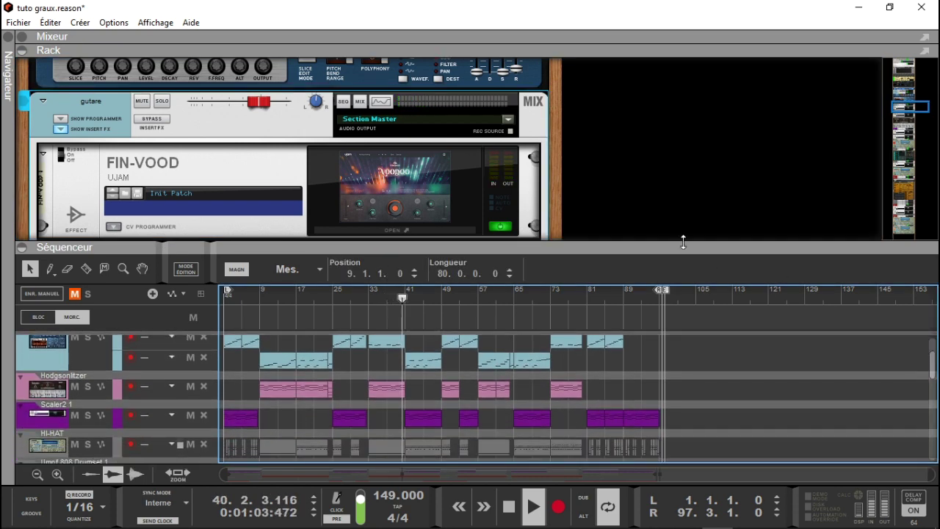
pyautogui.click(22, 50)
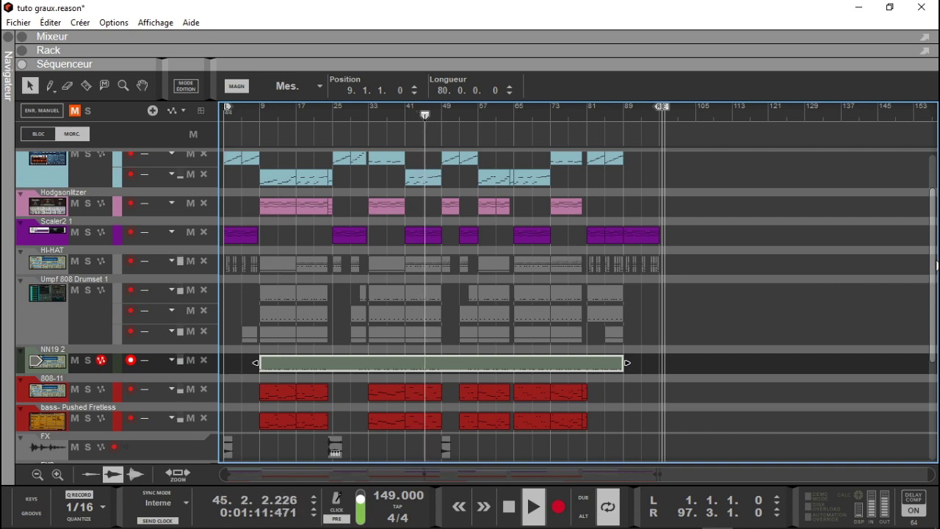
pyautogui.moveTo(935, 266); pyautogui.dragTo(936, 311)
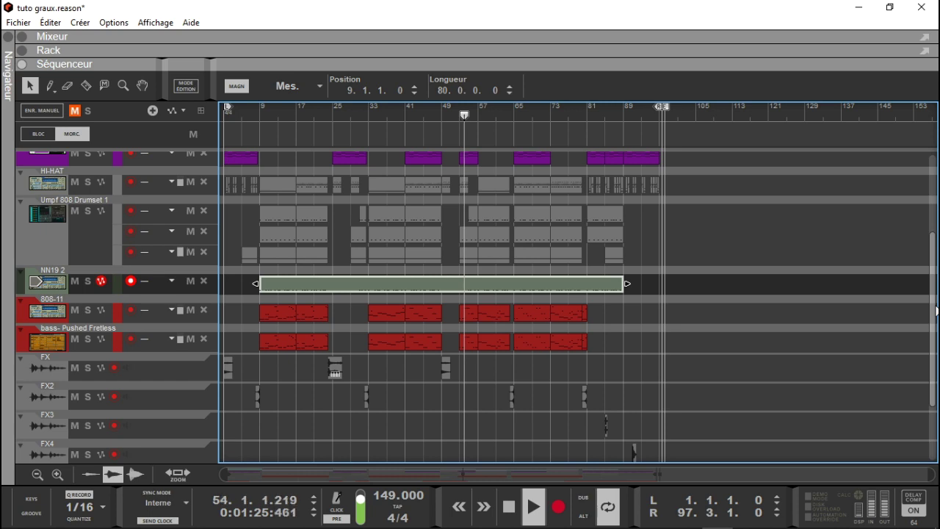
pyautogui.moveTo(935, 311); pyautogui.dragTo(933, 213)
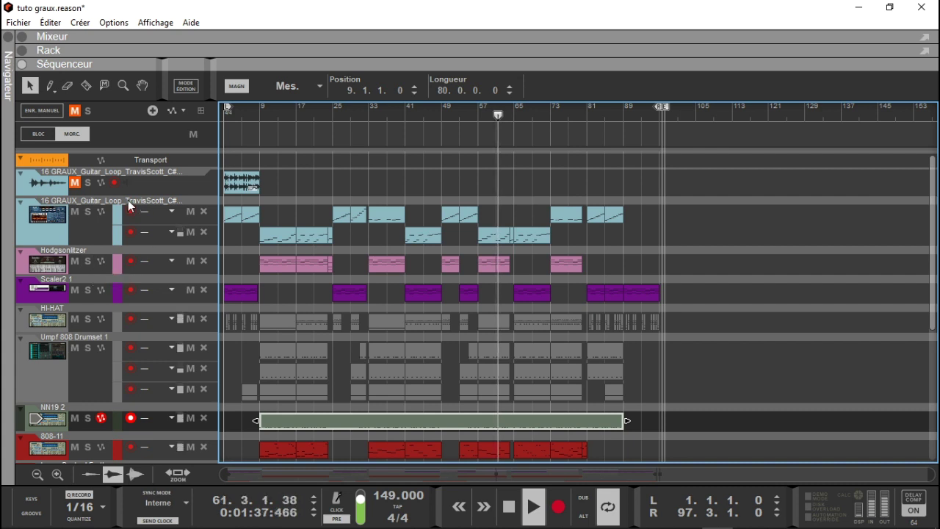
# Set the loop range from bar 9 to bar 25 and stop playback after reviewing the lower tracks
pyautogui.moveTo(227, 108); pyautogui.dragTo(264, 110)
pyautogui.moveTo(661, 106); pyautogui.dragTo(331, 125)
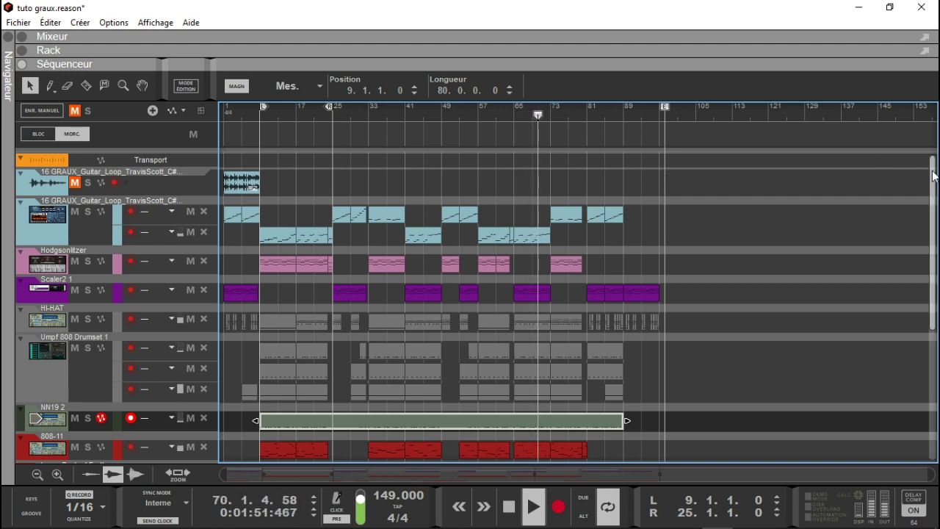
pyautogui.scroll(-1, 931, 191)
pyautogui.moveTo(930, 191); pyautogui.dragTo(933, 279)
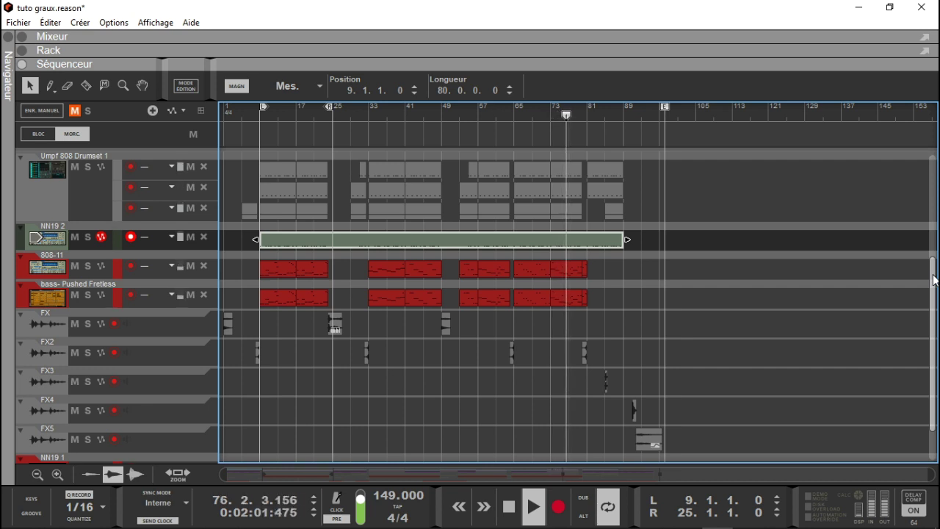
pyautogui.moveTo(933, 278); pyautogui.dragTo(934, 280)
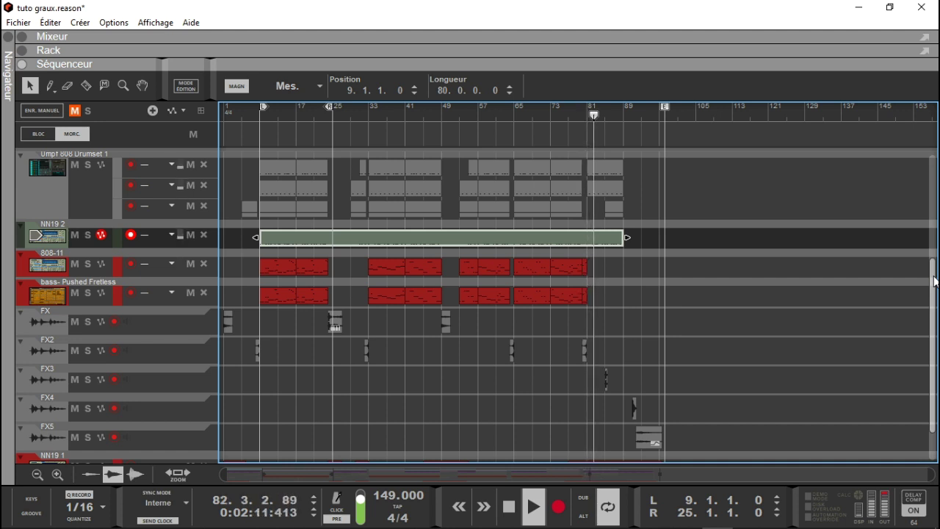
pyautogui.moveTo(934, 281); pyautogui.dragTo(935, 295)
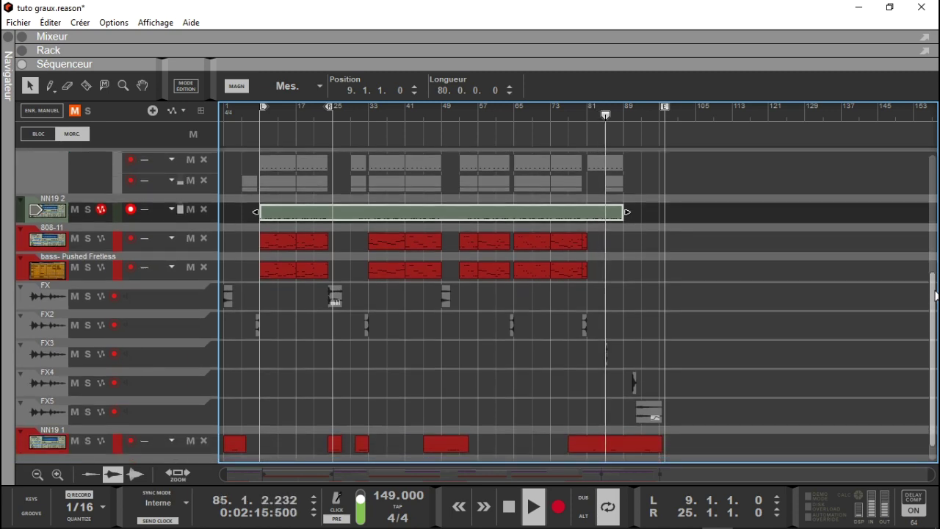
pyautogui.moveTo(935, 295)
pyautogui.mouseDown()
pyautogui.moveTo(936, 309)
pyautogui.moveTo(936, 290)
pyautogui.mouseUp()
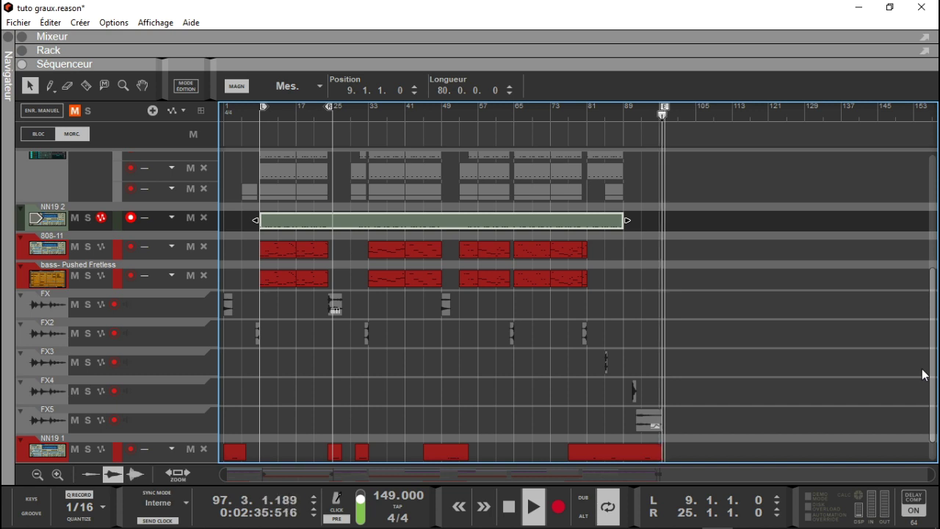
pyautogui.press('space')
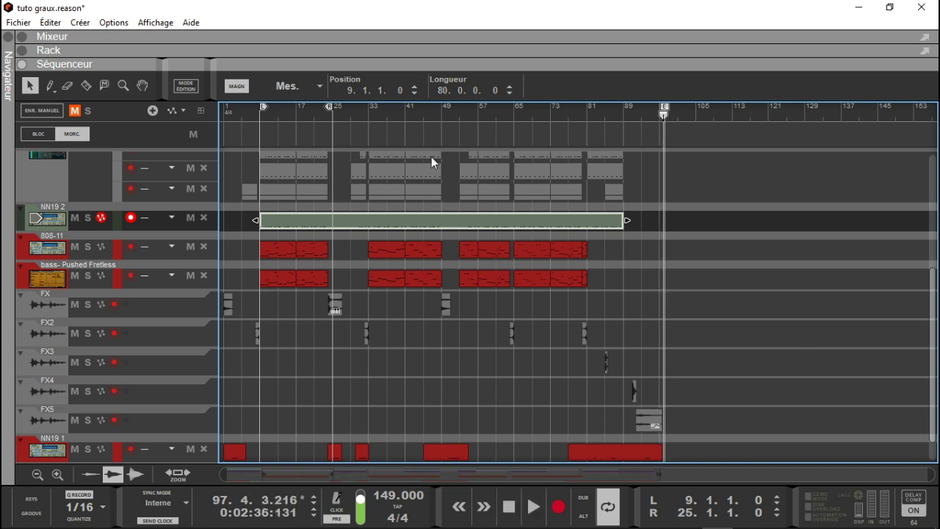
# Solo the Hodgsonlitzer track and play it from bar 9
pyautogui.click(260, 116)
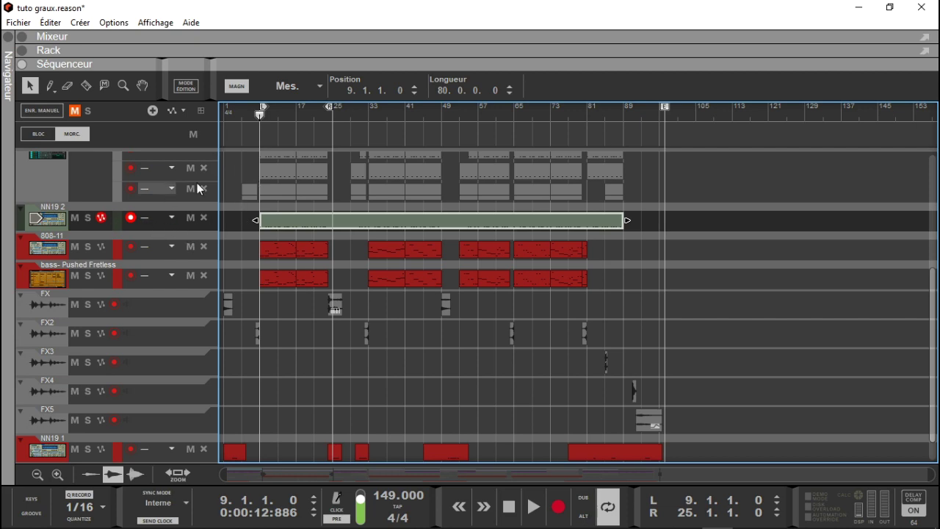
pyautogui.moveTo(932, 296); pyautogui.dragTo(933, 175)
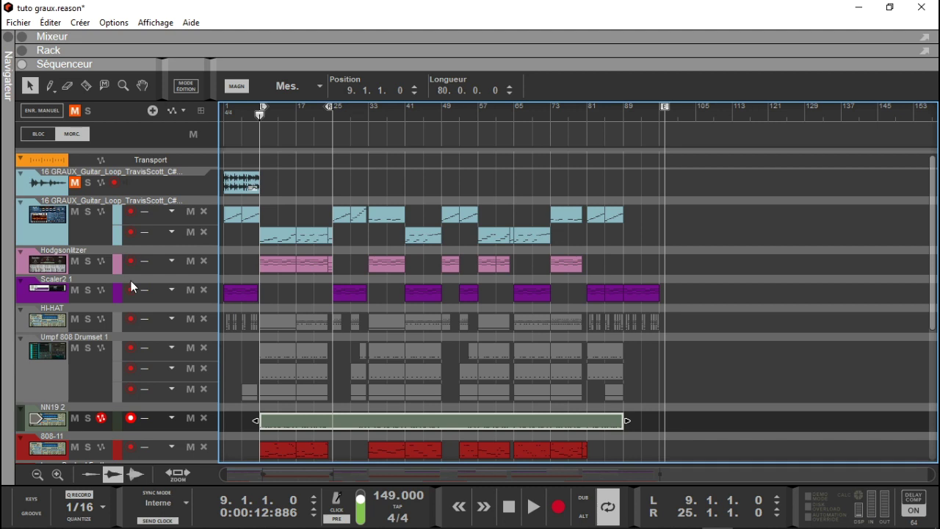
pyautogui.click(88, 261)
pyautogui.press('space')
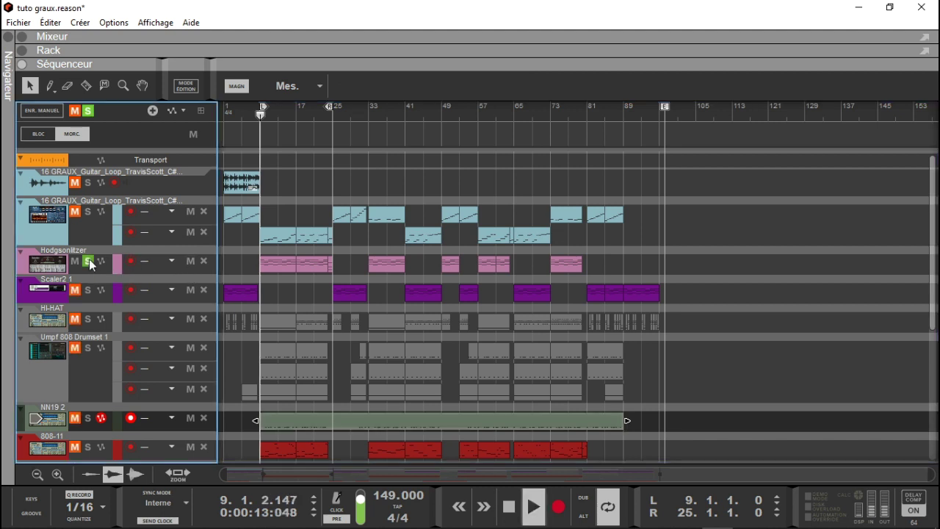
# Show the Hodgsonlitzer devices in the rack alone and compare the channel with its insert effects bypassed and active
pyautogui.click(83, 271)
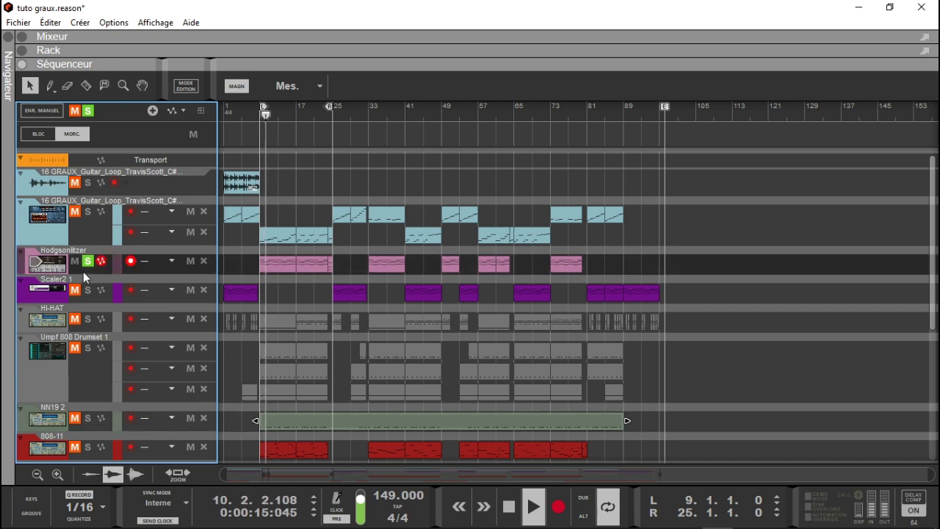
pyautogui.click(22, 50)
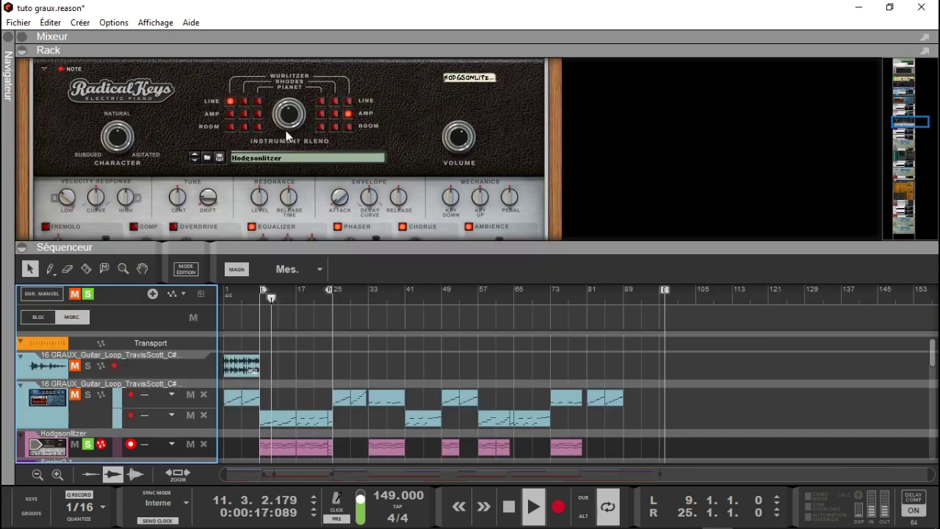
pyautogui.click(23, 248)
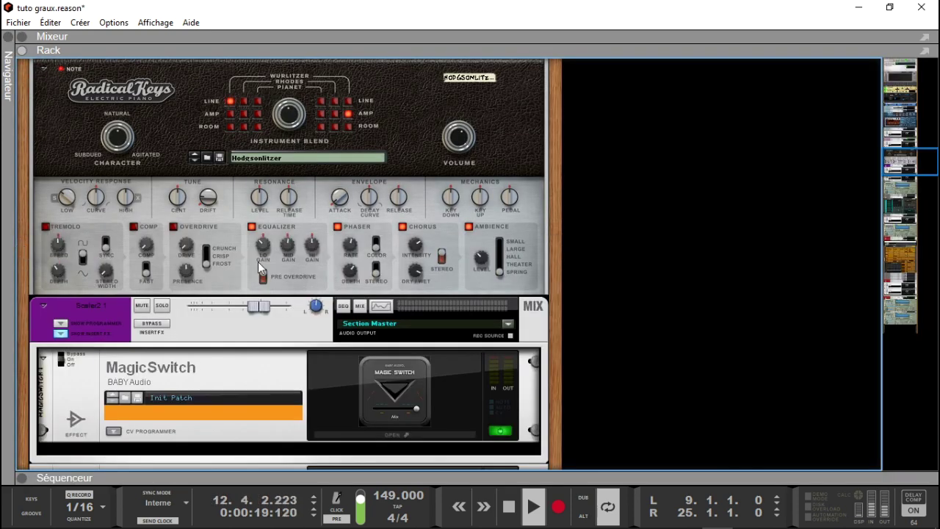
pyautogui.moveTo(916, 172); pyautogui.dragTo(913, 152)
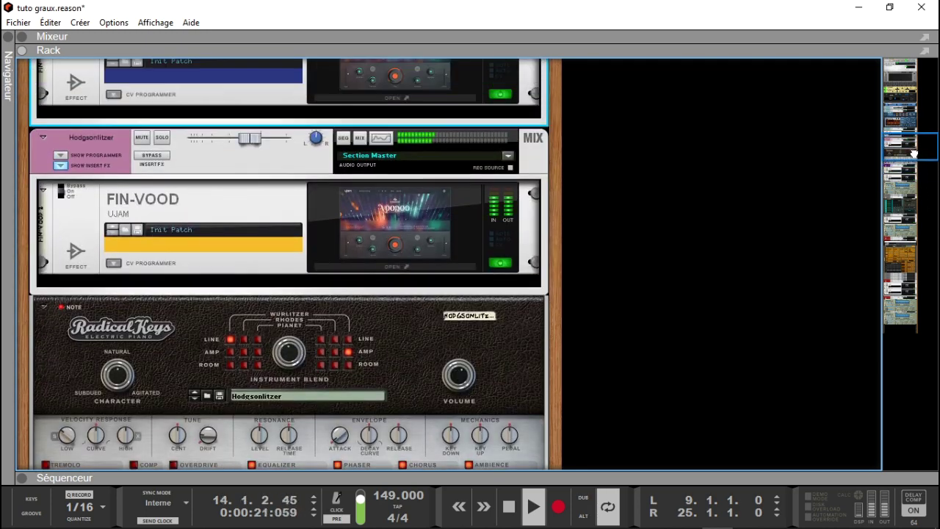
pyautogui.click(152, 156)
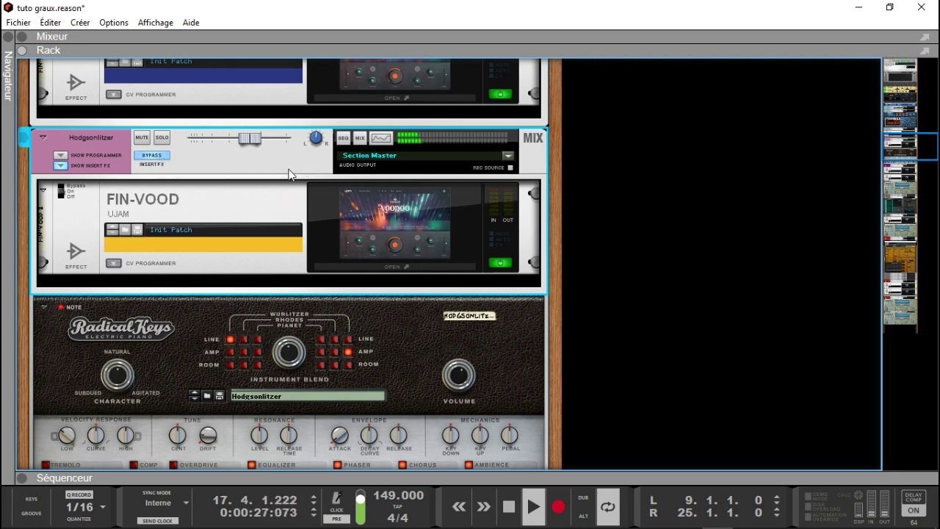
pyautogui.click(146, 156)
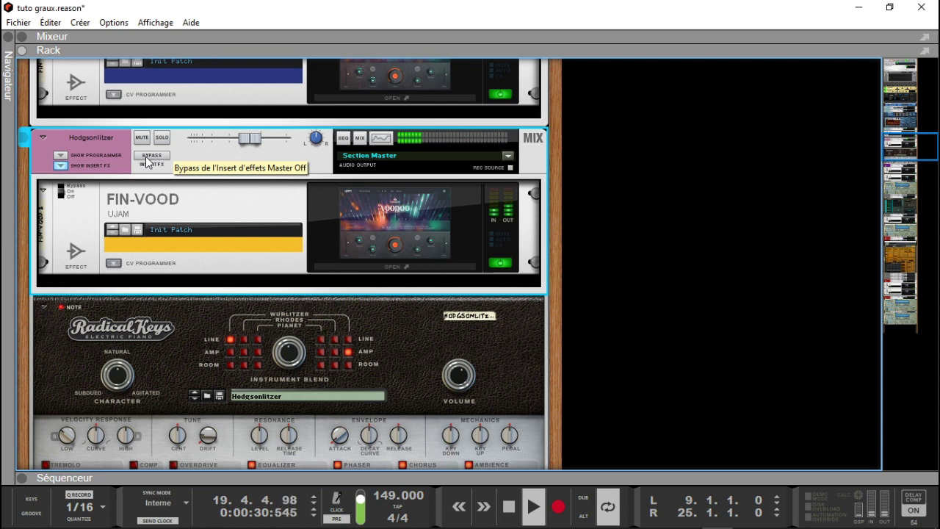
# Inspect the Finisher VOODOO window of the Hodgsonlitzer channel, close it and show the sequencer below the rack again
pyautogui.doubleClick(391, 224)
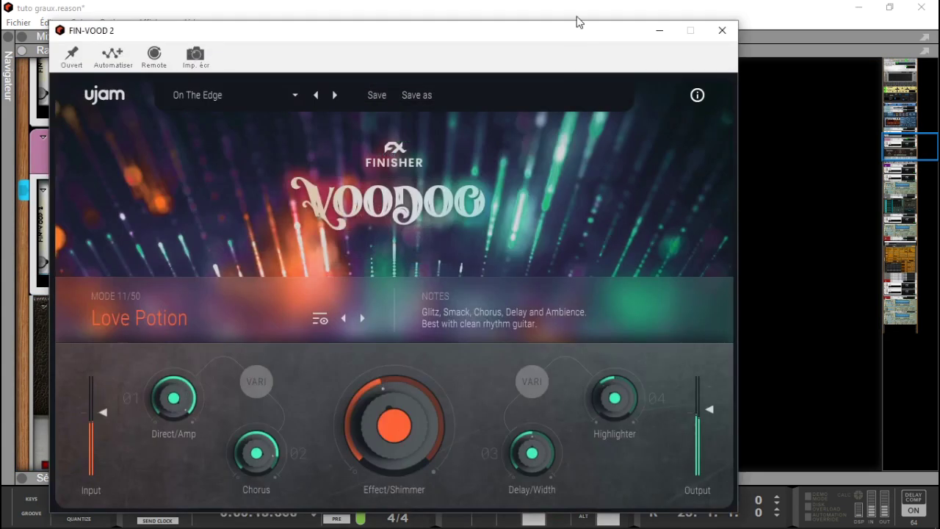
pyautogui.moveTo(556, 32); pyautogui.dragTo(625, 28)
pyautogui.press('space')
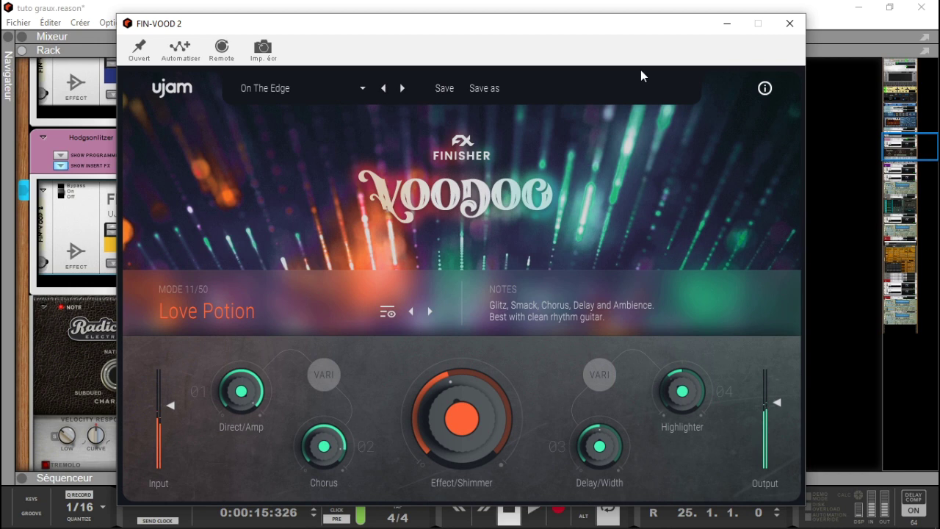
pyautogui.click(800, 34)
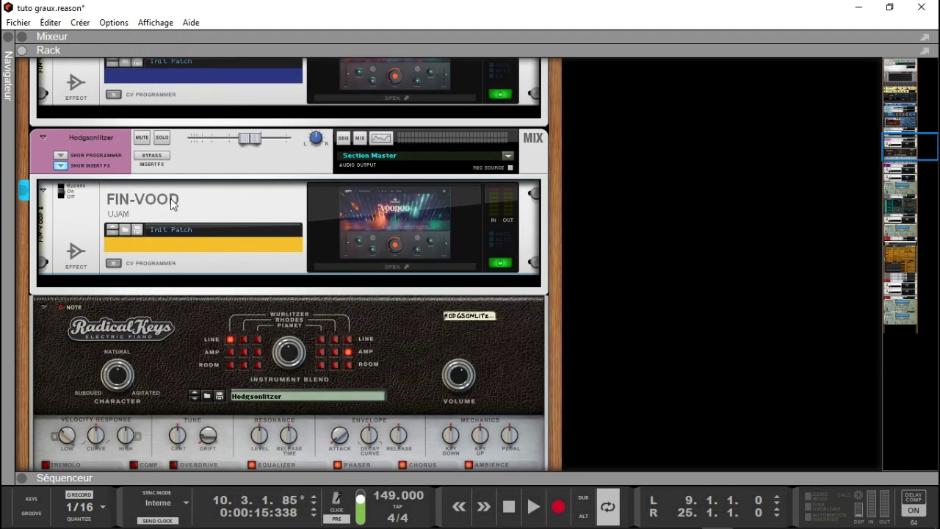
pyautogui.click(22, 478)
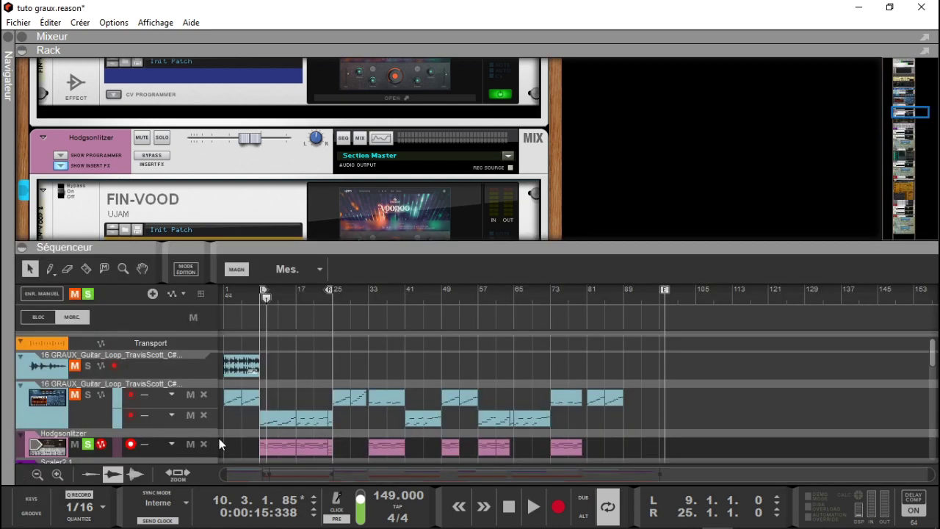
# Switch to the soloed Dr. OctoRex guitar loop track at bar 9 and open its channel's Finisher VOODOO window from the full-height rack
pyautogui.click(94, 414)
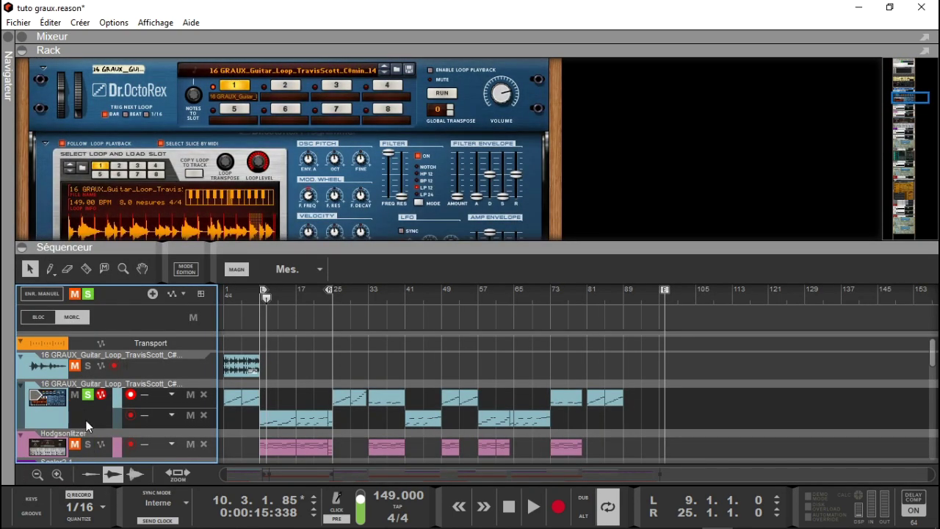
pyautogui.press('KP_0')
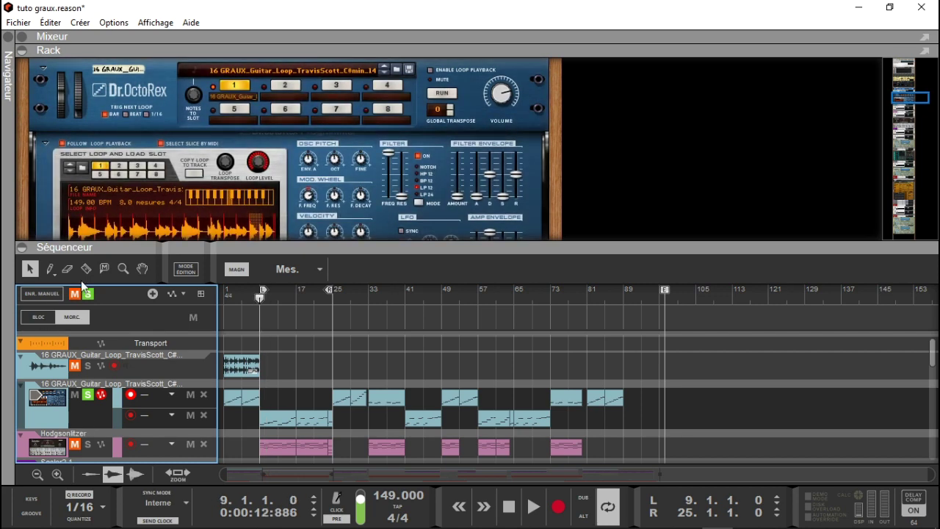
pyautogui.click(22, 248)
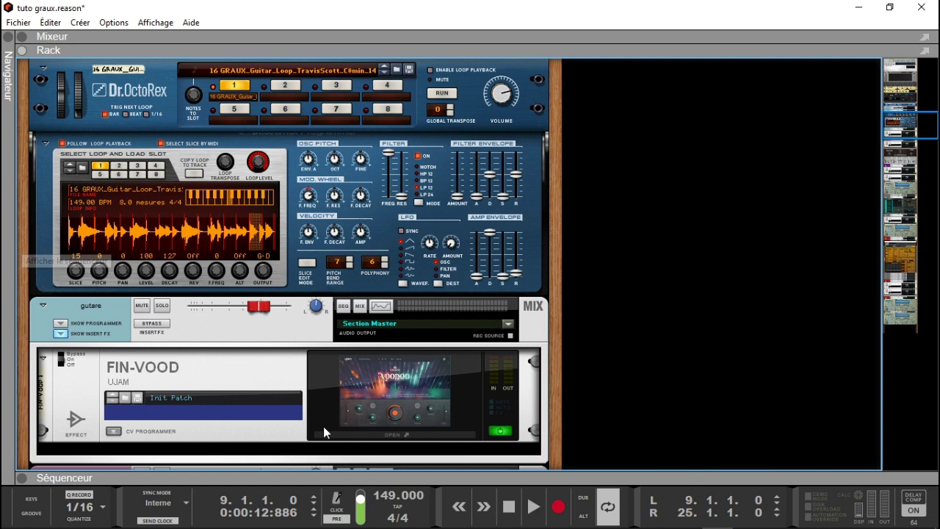
pyautogui.click(357, 395)
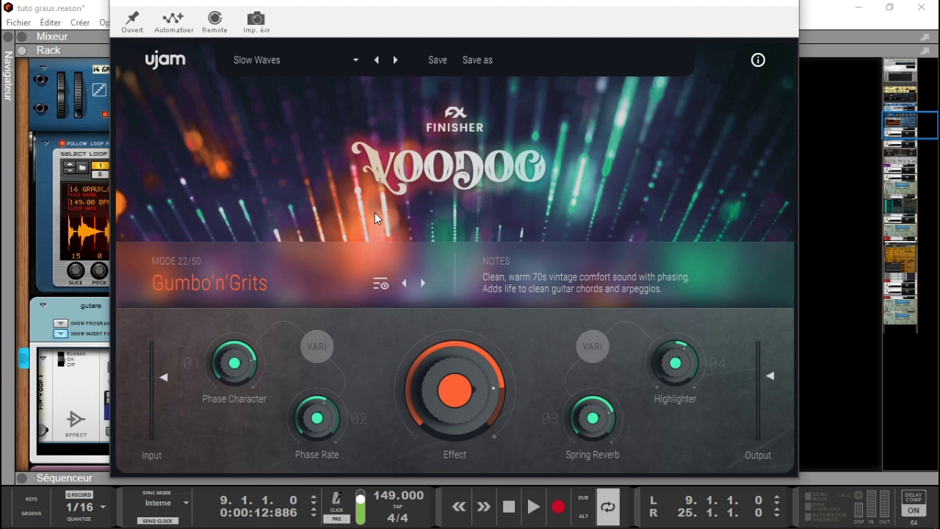
# Browse the factory preset categories of Finisher VOODOO while keeping the Slow Waves preset, and show the plug-in's list of modes
pyautogui.click(276, 60)
pyautogui.moveTo(276, 81)
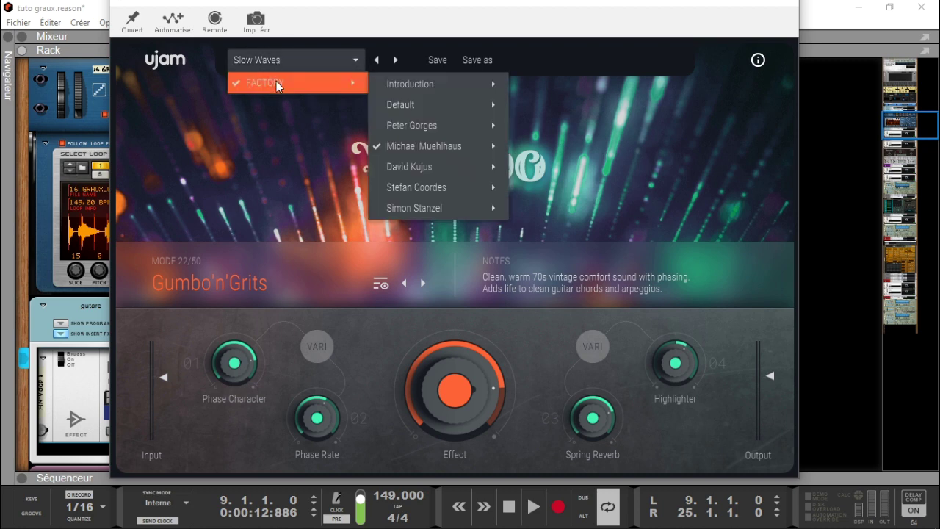
pyautogui.moveTo(430, 84)
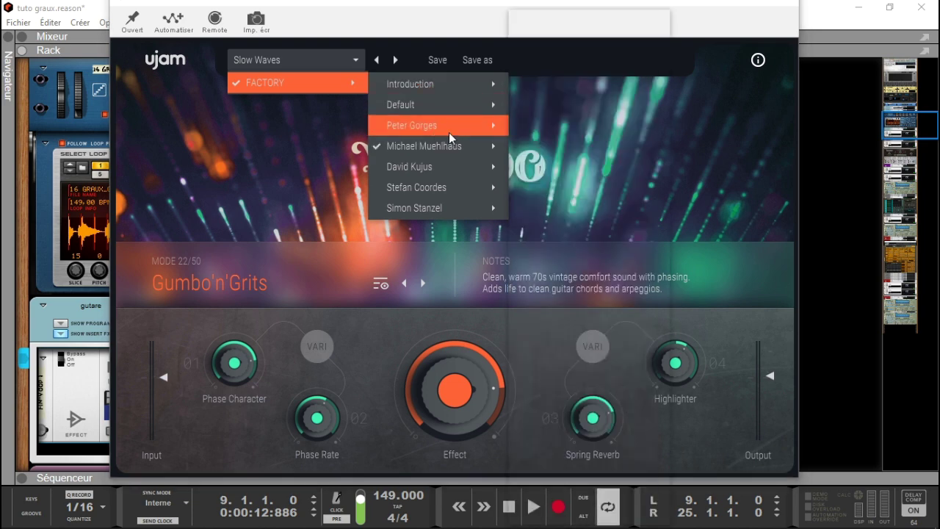
pyautogui.moveTo(451, 100)
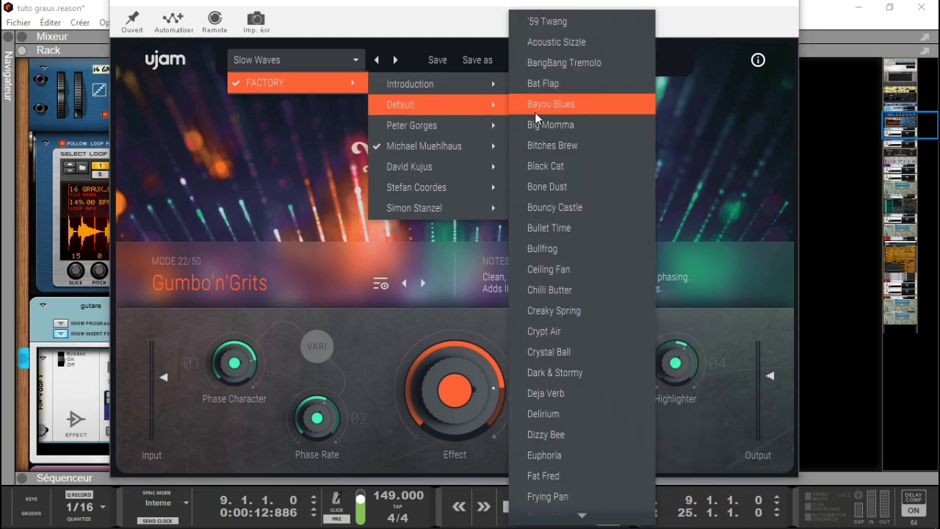
pyautogui.moveTo(459, 136)
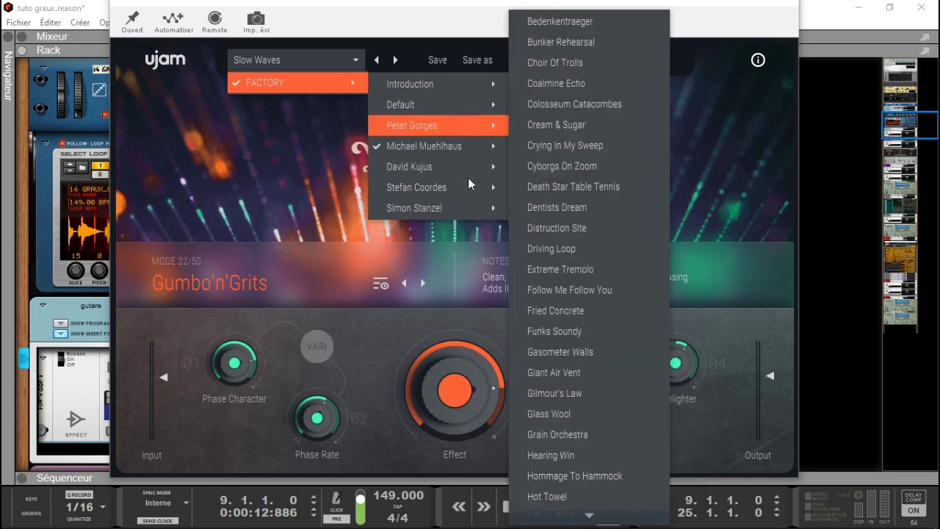
pyautogui.moveTo(454, 206)
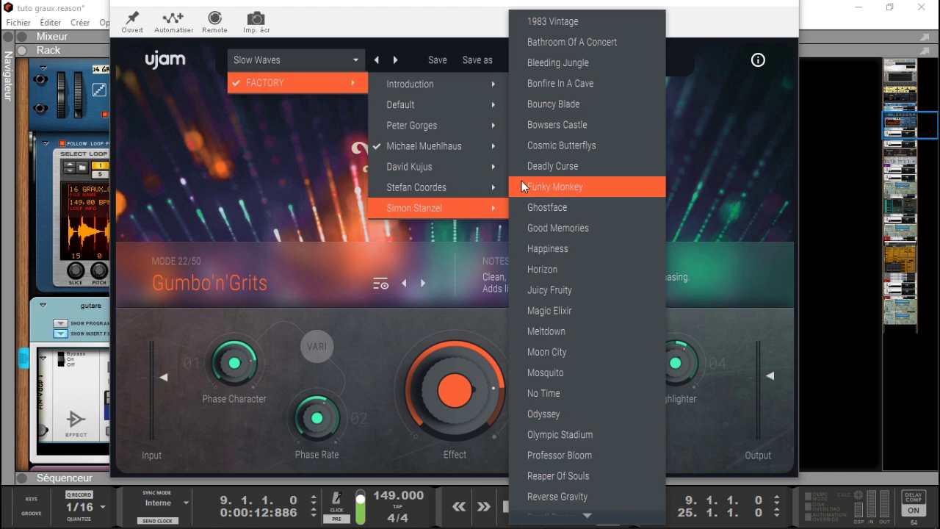
pyautogui.moveTo(469, 155)
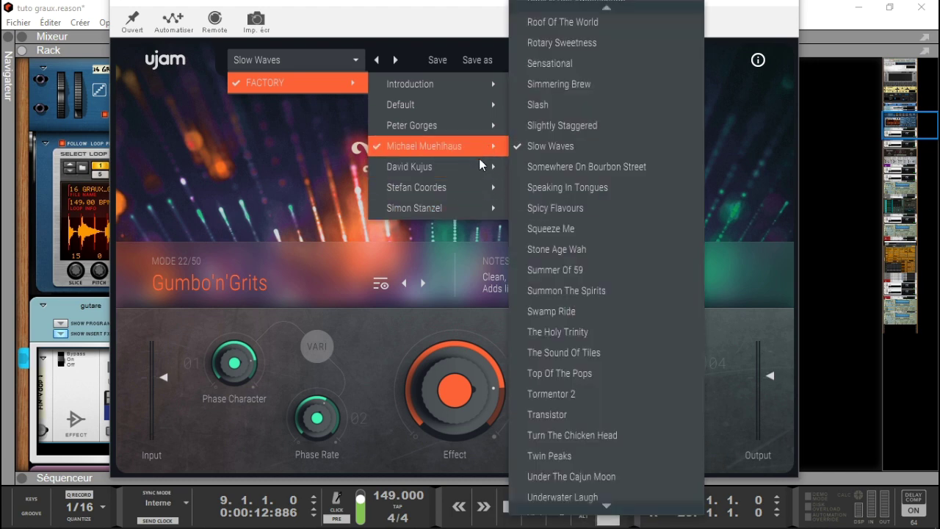
pyautogui.click(345, 263)
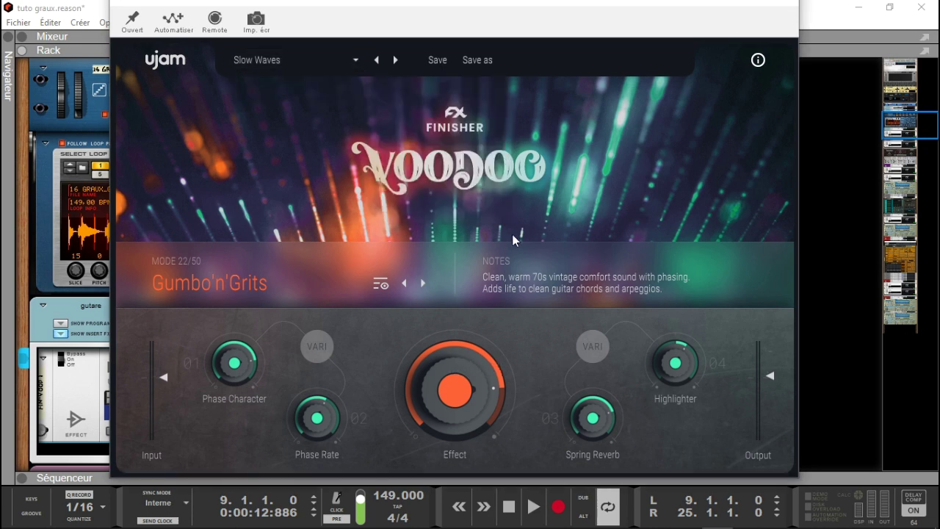
pyautogui.moveTo(510, 10); pyautogui.dragTo(578, 15)
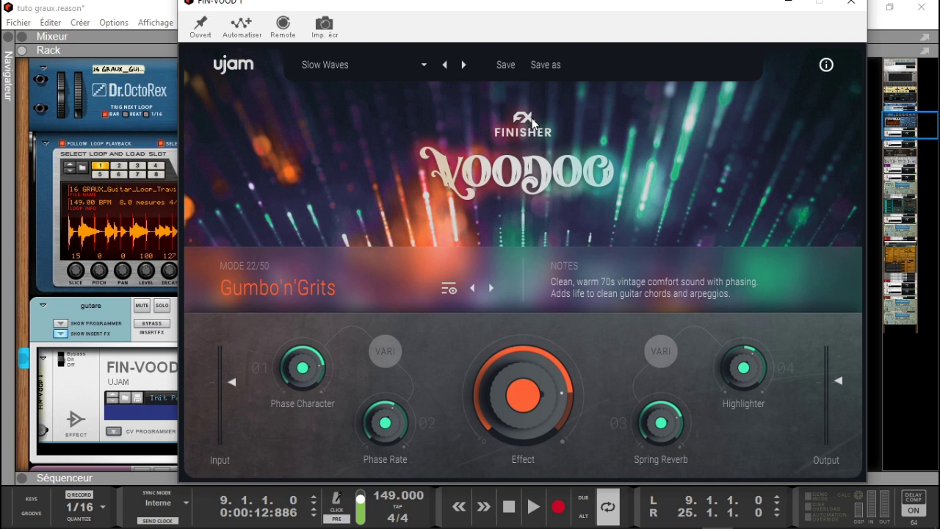
pyautogui.click(533, 122)
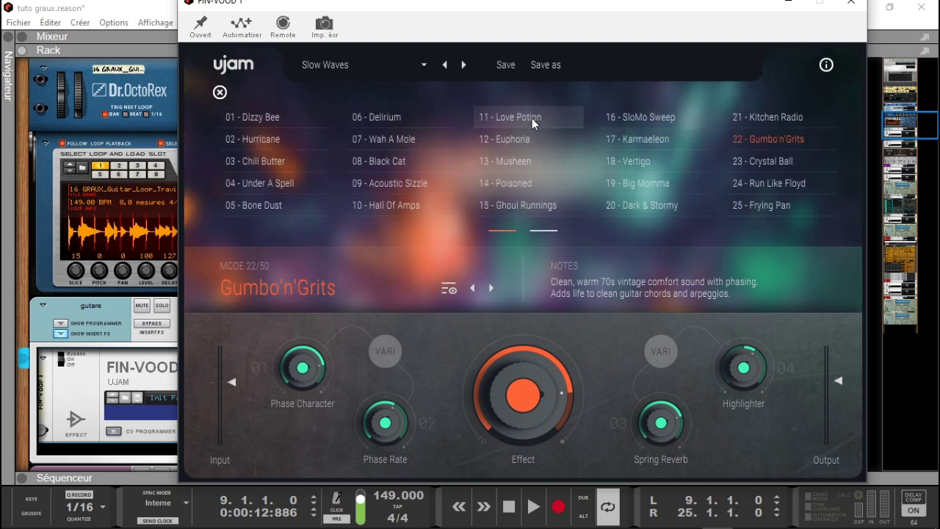
# Play the guitar loop from bar 9 and change its VOODOO preset to Somewhere On Bourbon Street
pyautogui.click(71, 315)
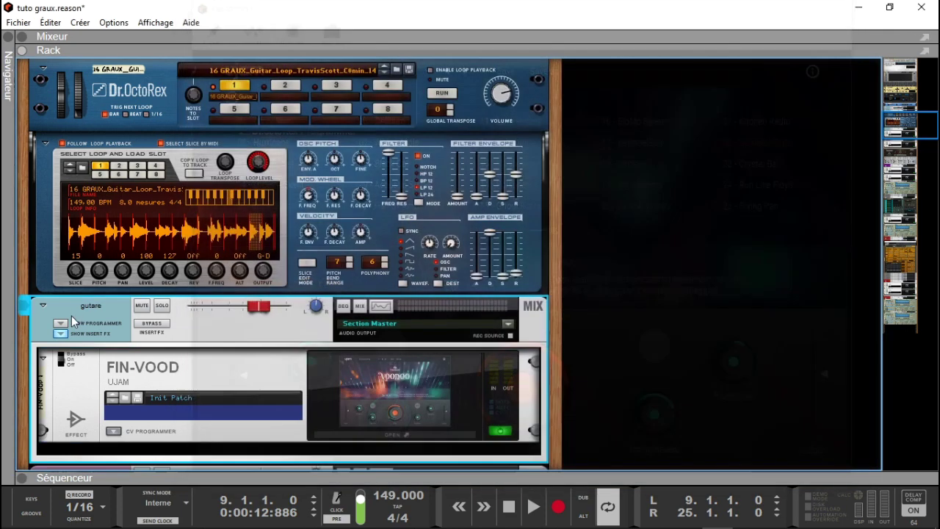
pyautogui.press('space')
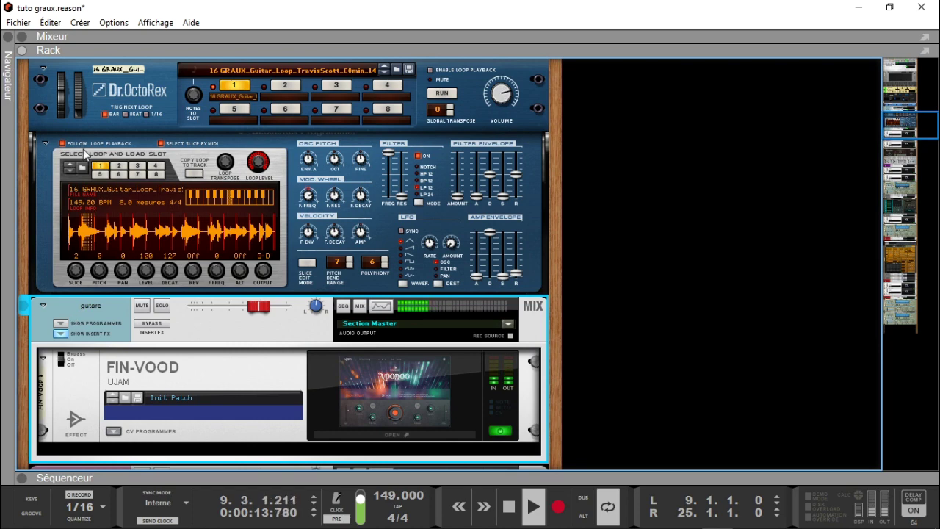
pyautogui.click(384, 433)
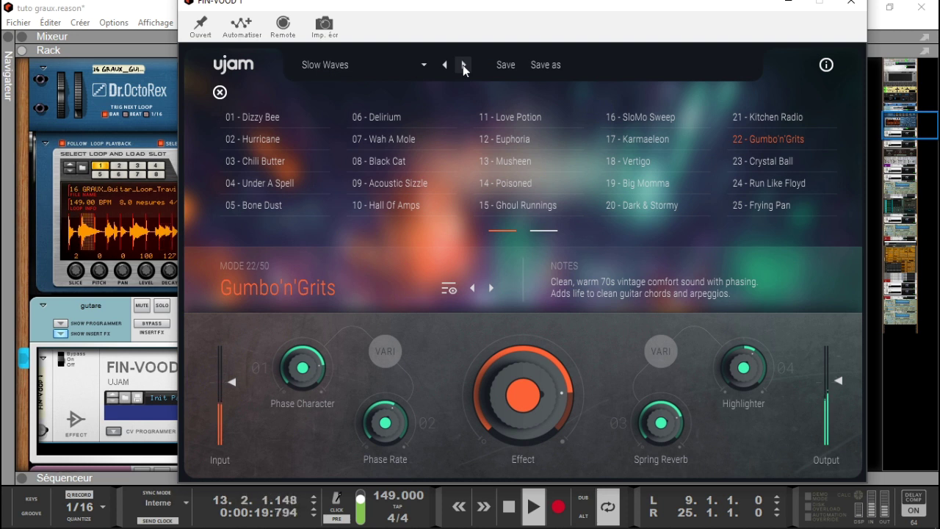
pyautogui.click(463, 66)
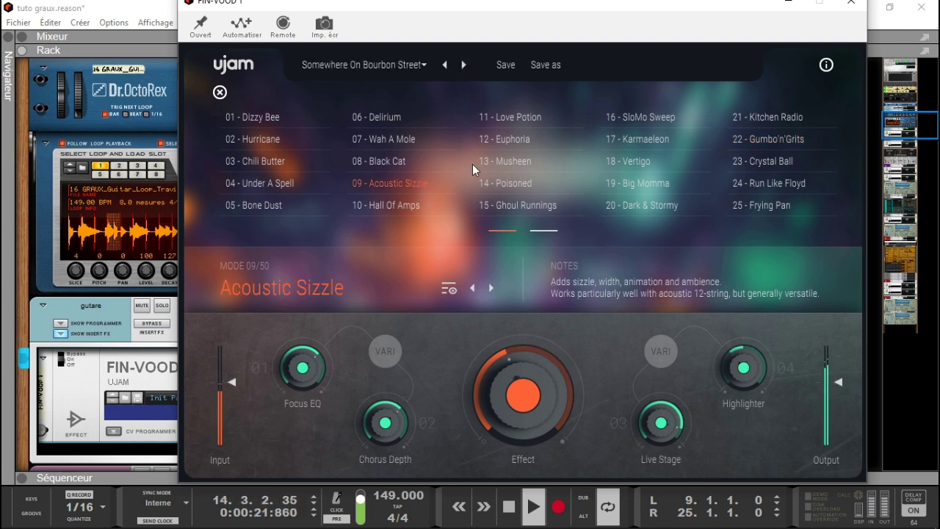
# Reduce the guitar's VOODOO Effect amount and output level, and set Live Stage to 50 and Highlighter to 25
pyautogui.moveTo(508, 326); pyautogui.dragTo(502, 400)
pyautogui.moveTo(651, 417)
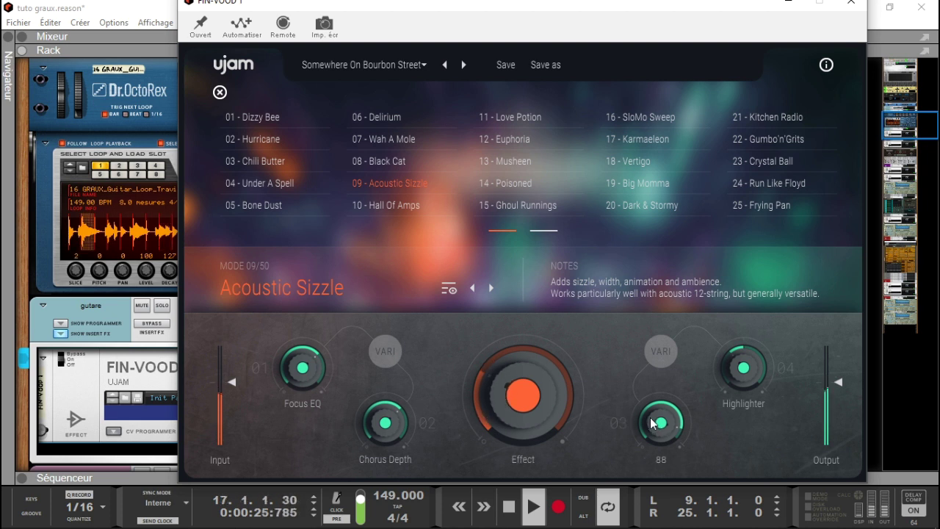
pyautogui.moveTo(650, 415); pyautogui.dragTo(652, 484)
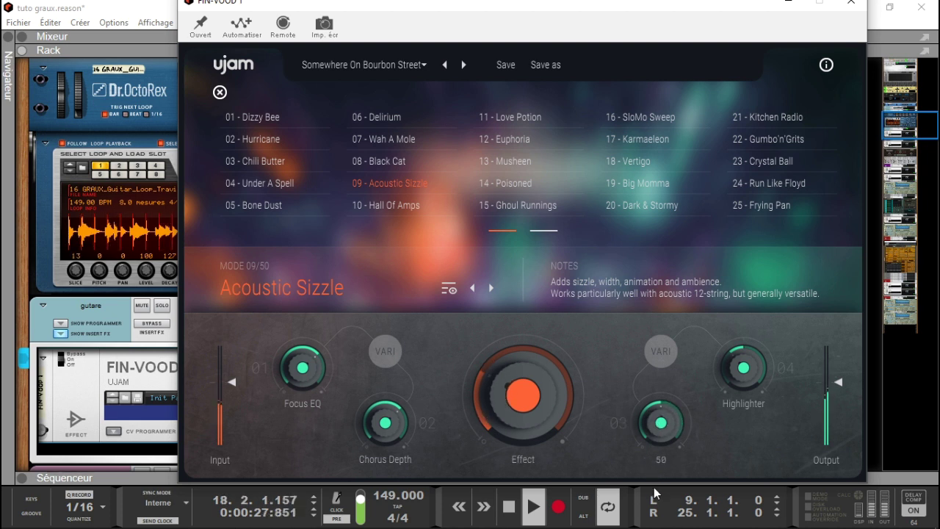
pyautogui.moveTo(838, 383); pyautogui.dragTo(839, 393)
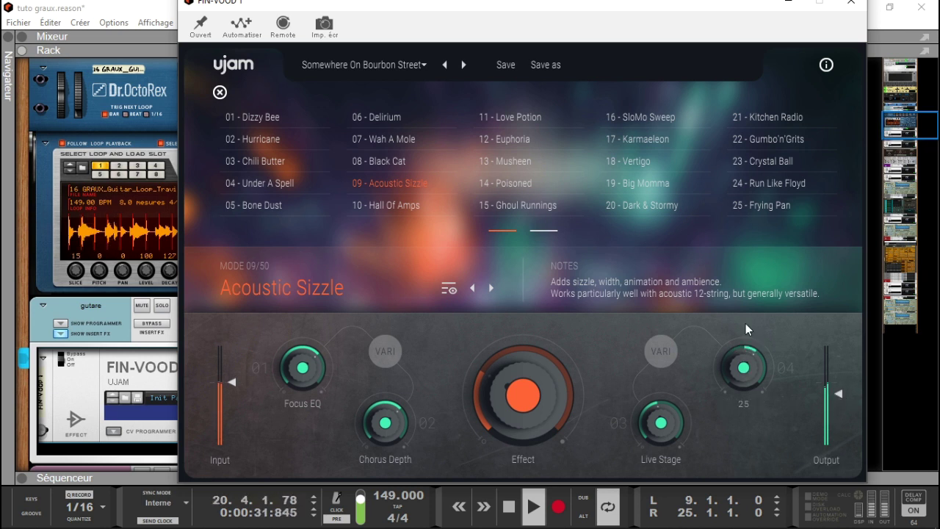